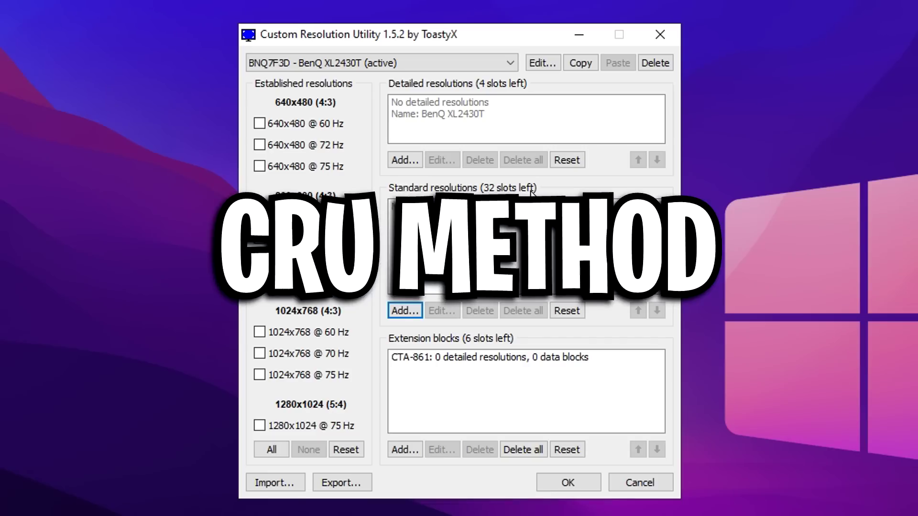
# - Start adding a new detailed resolution for the BenQ XL2430T under Detailed resolutions
pyautogui.click(405, 160)
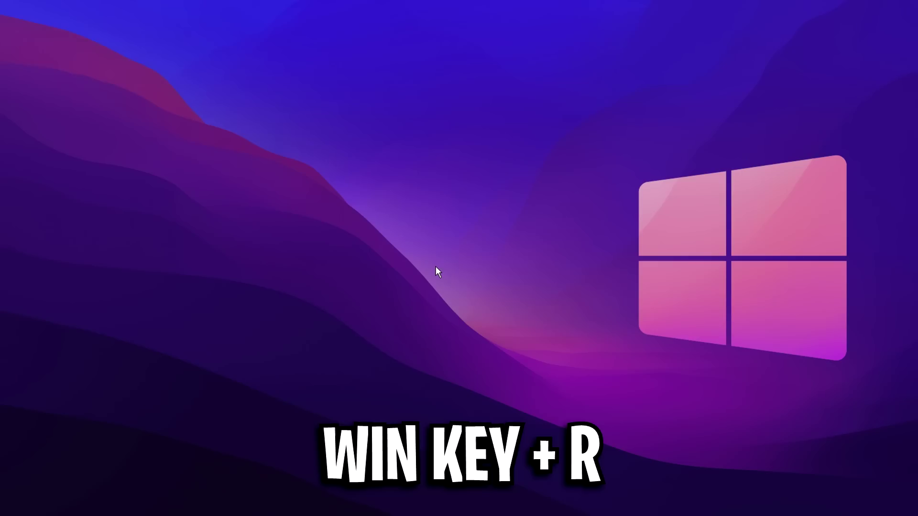
# - Open the %localappdata% folder from the Run box
pyautogui.press('super+r')
pyautogui.write('%locala')
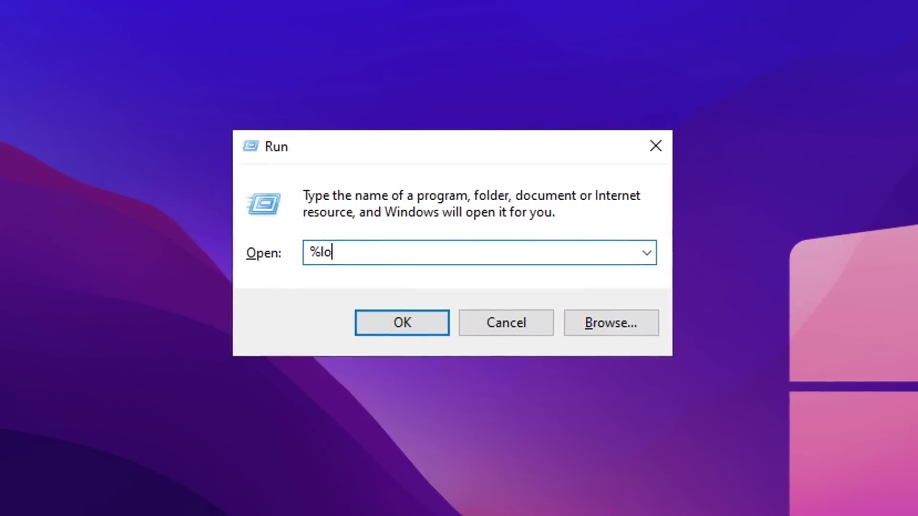
pyautogui.write('ppdata%')
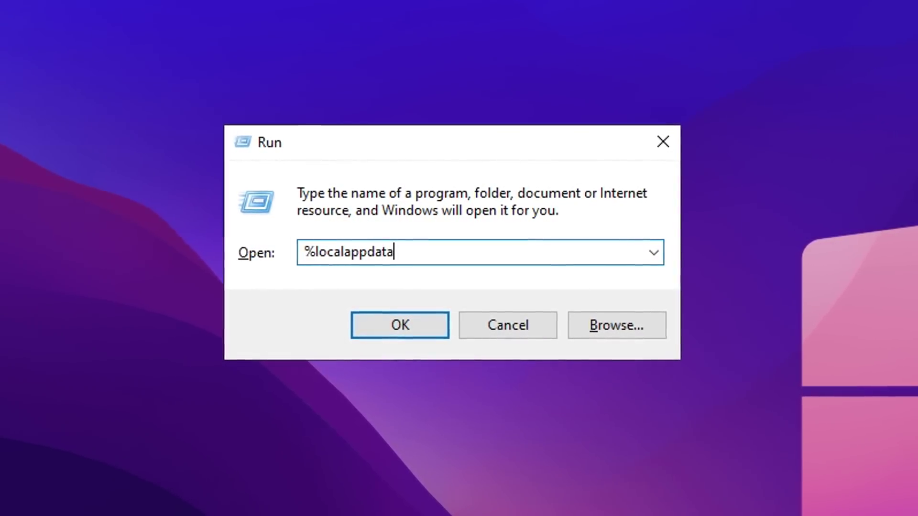
pyautogui.click(383, 326)
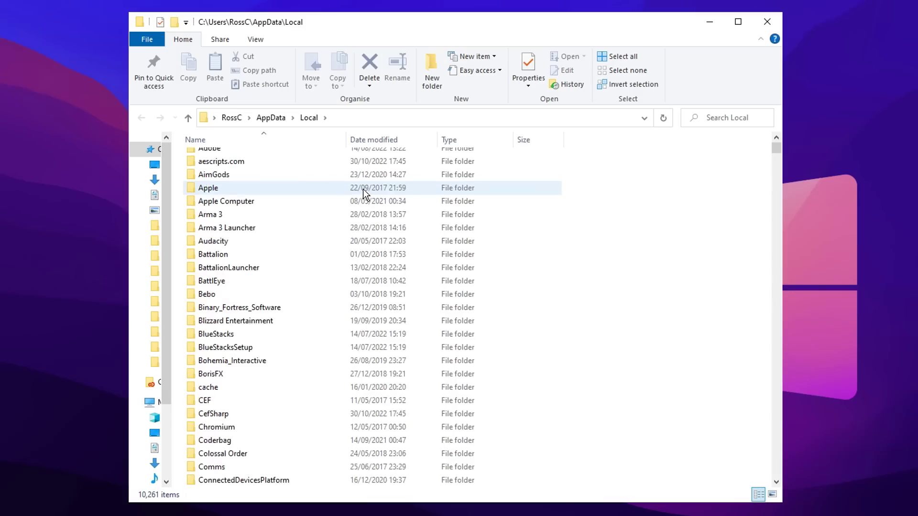
pyautogui.scroll(-3, 363, 188)
# - Go into FortniteGame\Saved\Config\WindowsClient and bring up GameUserSettings.ini's context menu
pyautogui.press('f')
pyautogui.press('f')
pyautogui.press('f')
pyautogui.press('f')
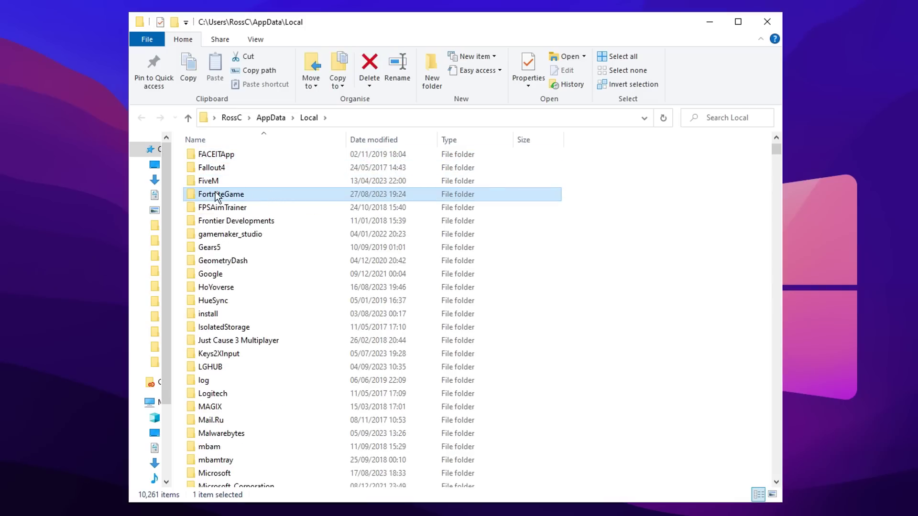
pyautogui.doubleClick(257, 193)
pyautogui.doubleClick(261, 159)
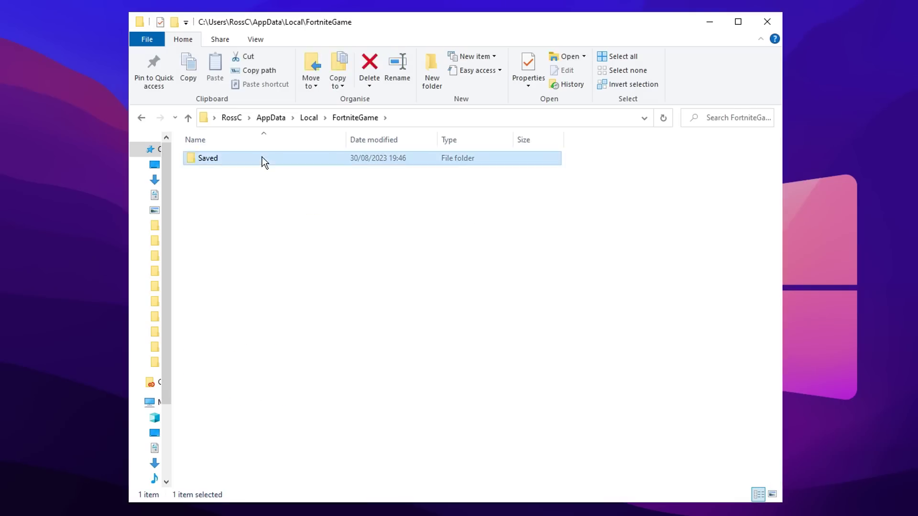
pyautogui.doubleClick(281, 168)
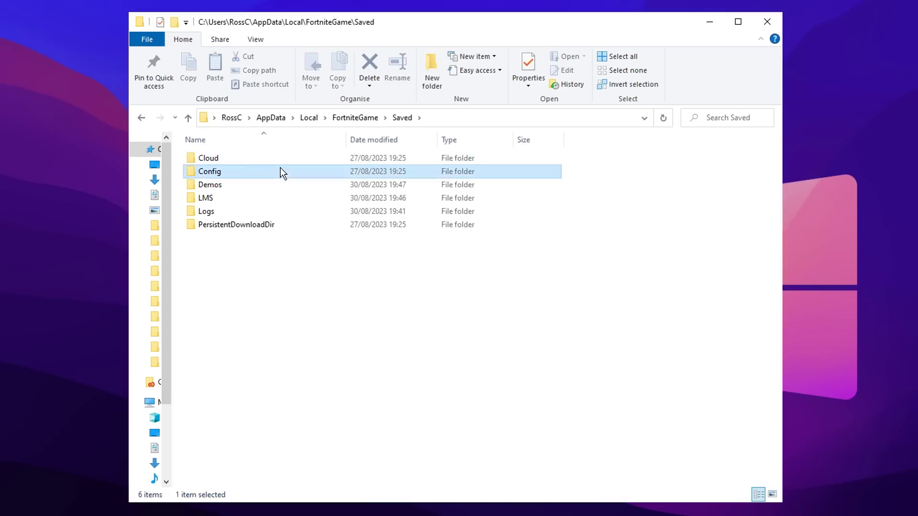
pyautogui.doubleClick(308, 171)
pyautogui.click(205, 158)
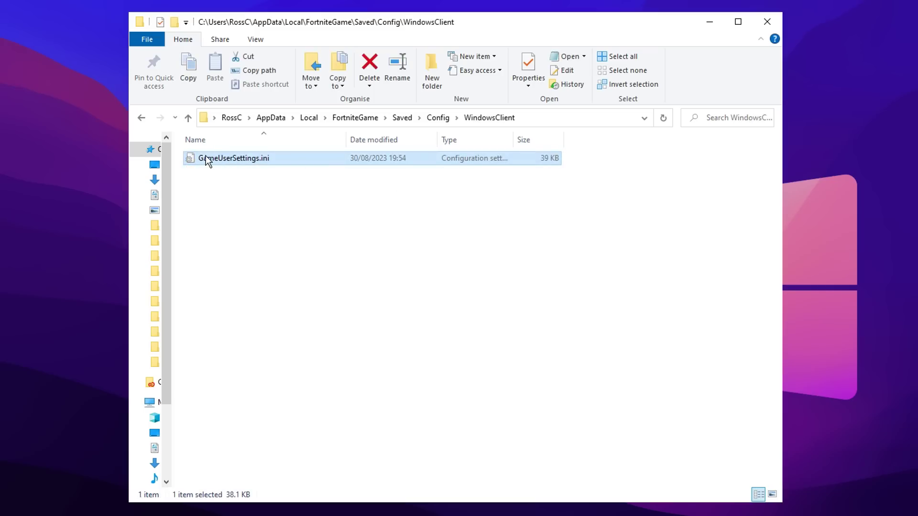
pyautogui.rightClick(337, 163)
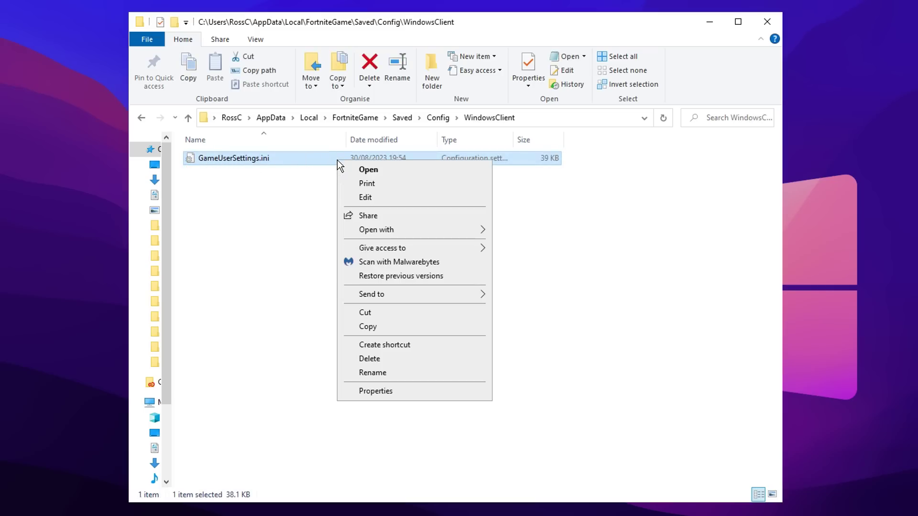
pyautogui.click(458, 391)
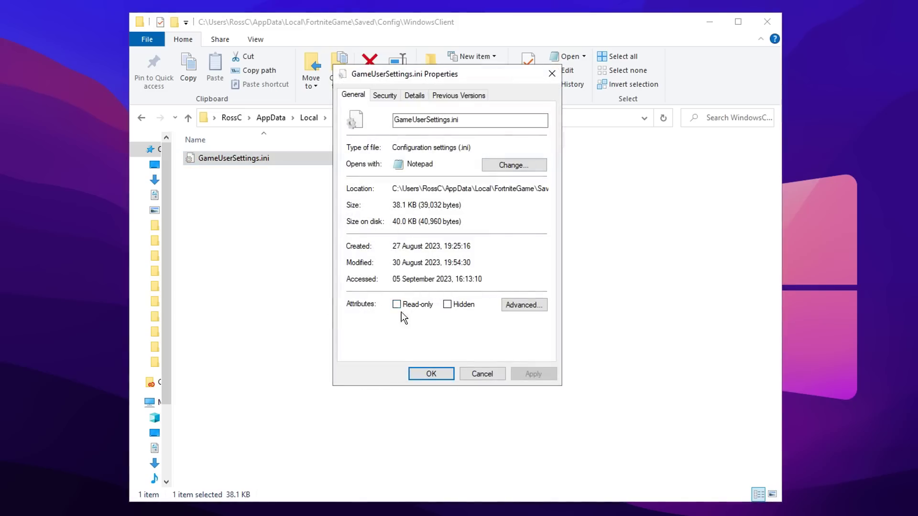
pyautogui.click(441, 374)
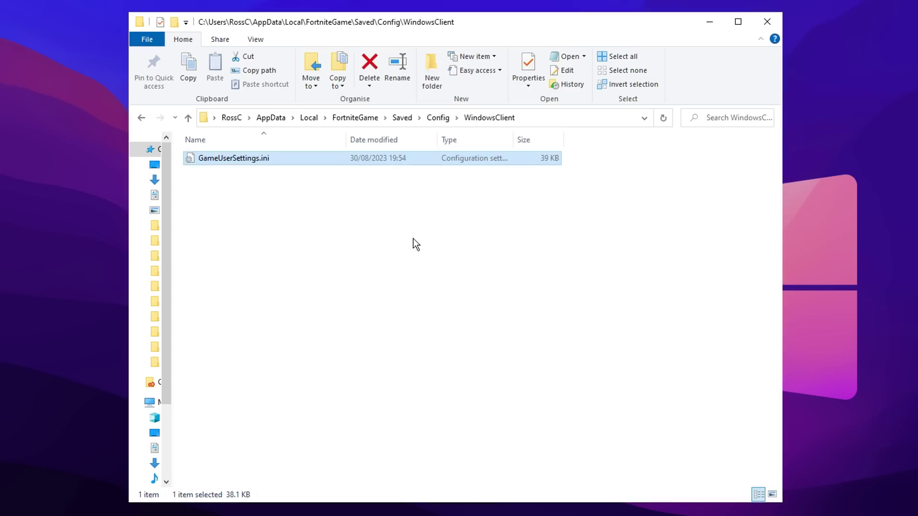
# - Open GameUserSettings.ini in Notepad and scroll down to the resolution entries
pyautogui.rightClick(331, 157)
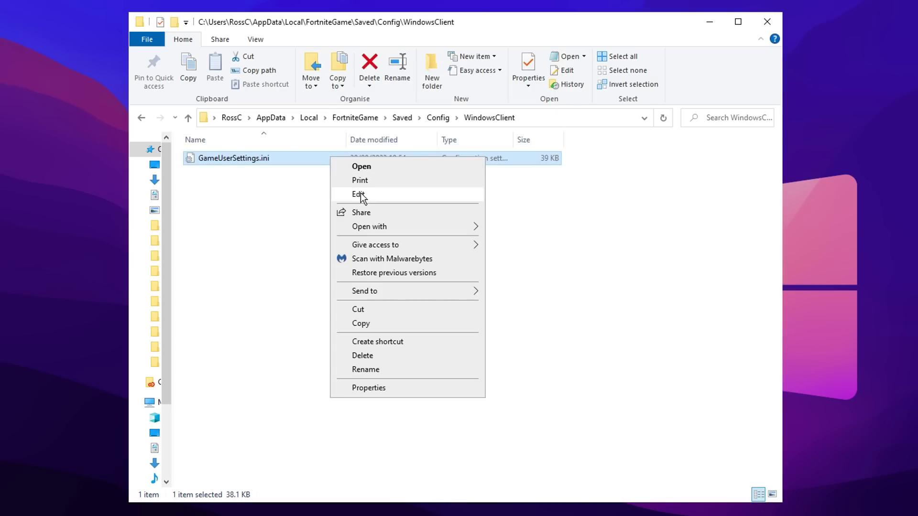
pyautogui.click(484, 197)
pyautogui.scroll(-20, 444, 91)
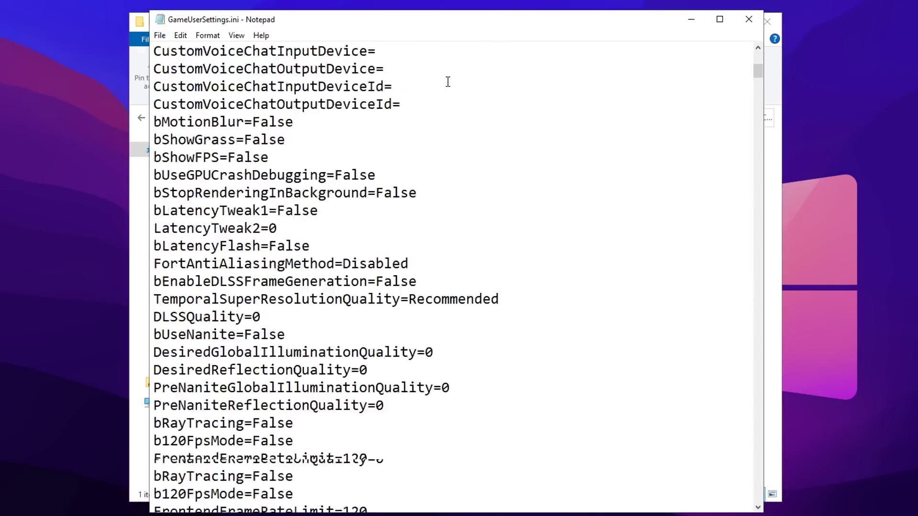
pyautogui.scroll(-20, 445, 100)
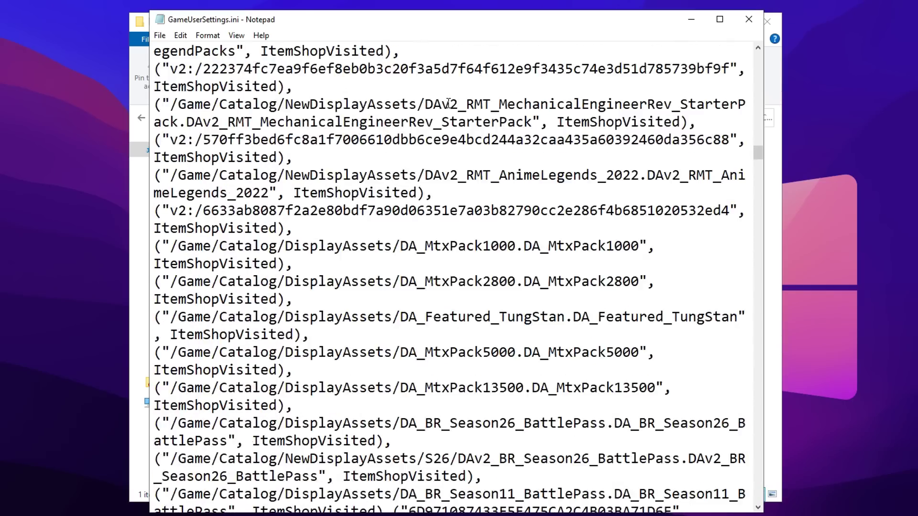
pyautogui.scroll(-20, 459, 126)
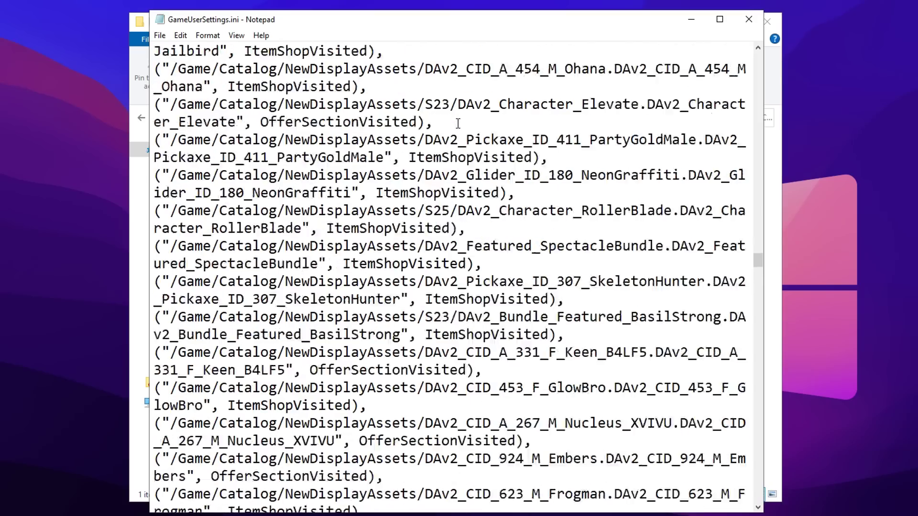
pyautogui.scroll(-20, 462, 136)
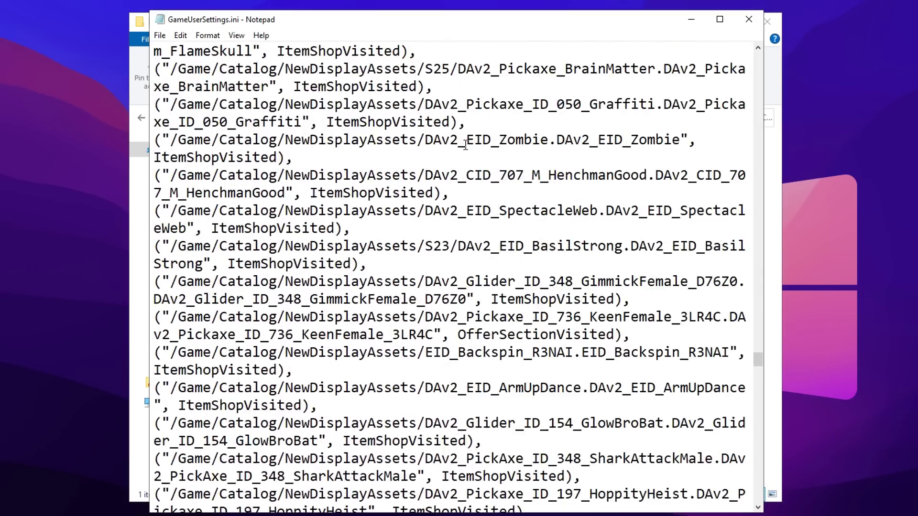
pyautogui.scroll(-20, 465, 145)
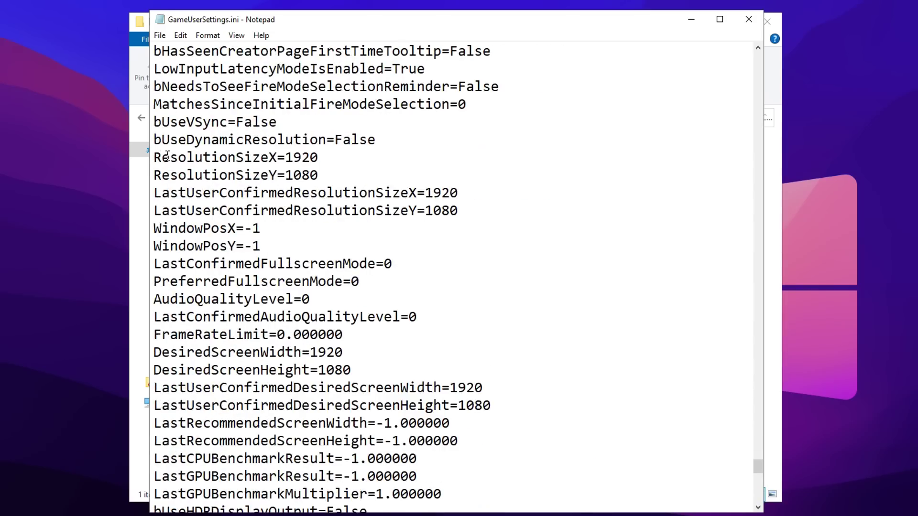
# - Select the ResolutionSize and desired screen size lines, highlighting the 1920 width value
pyautogui.moveTo(154, 157); pyautogui.dragTo(511, 208)
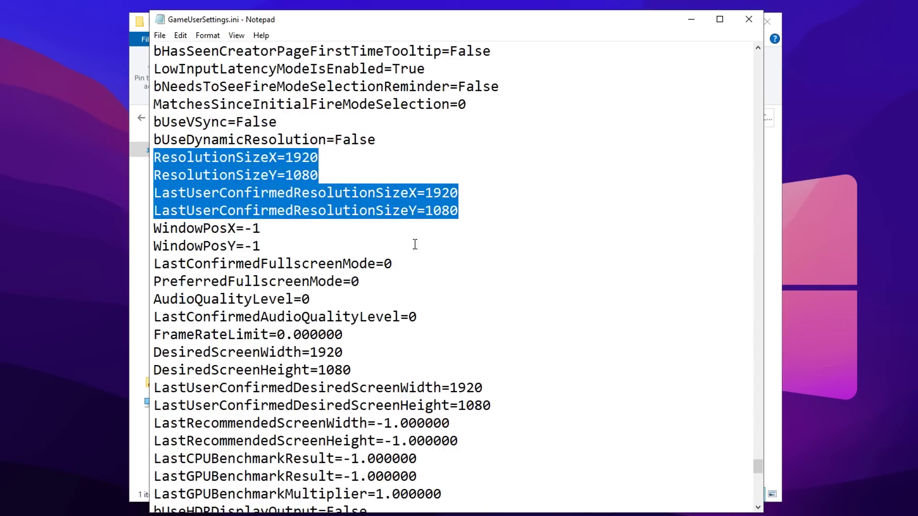
pyautogui.moveTo(155, 387); pyautogui.dragTo(156, 351)
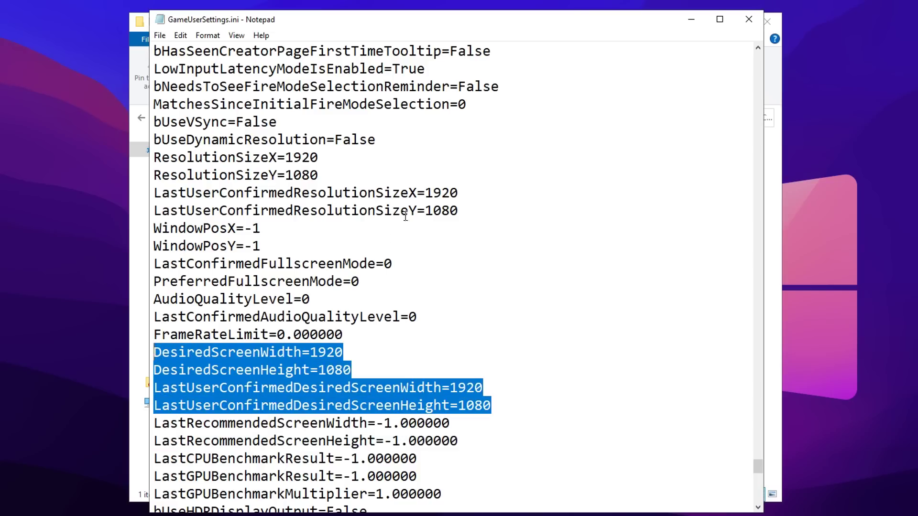
pyautogui.moveTo(522, 217); pyautogui.dragTo(152, 156)
pyautogui.click(336, 154)
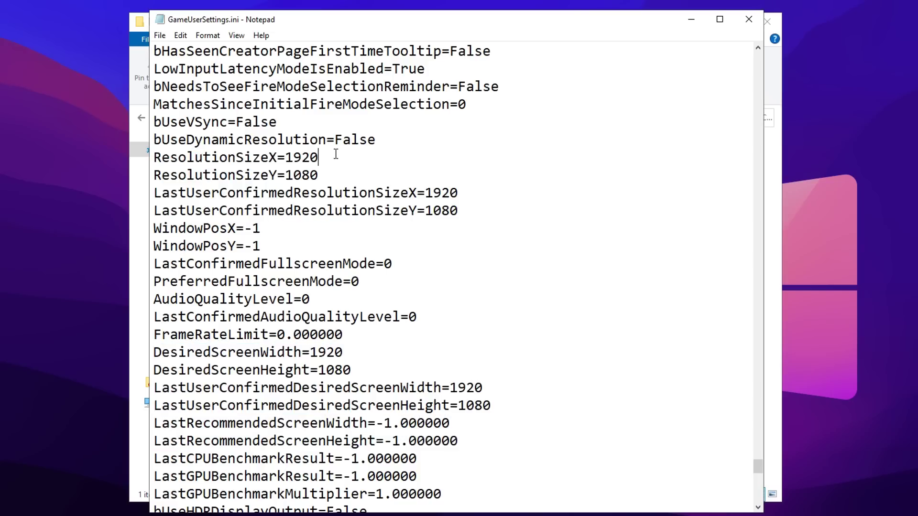
pyautogui.moveTo(286, 154); pyautogui.dragTo(337, 174)
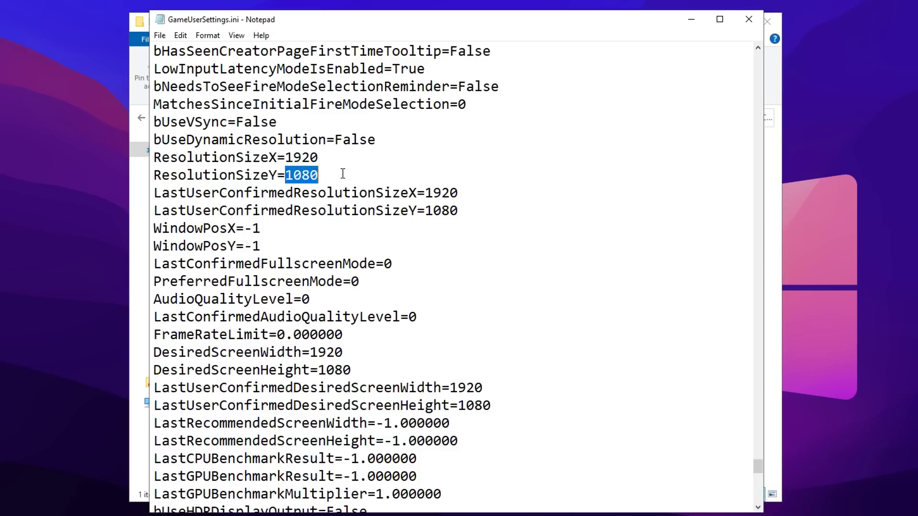
pyautogui.click(160, 35)
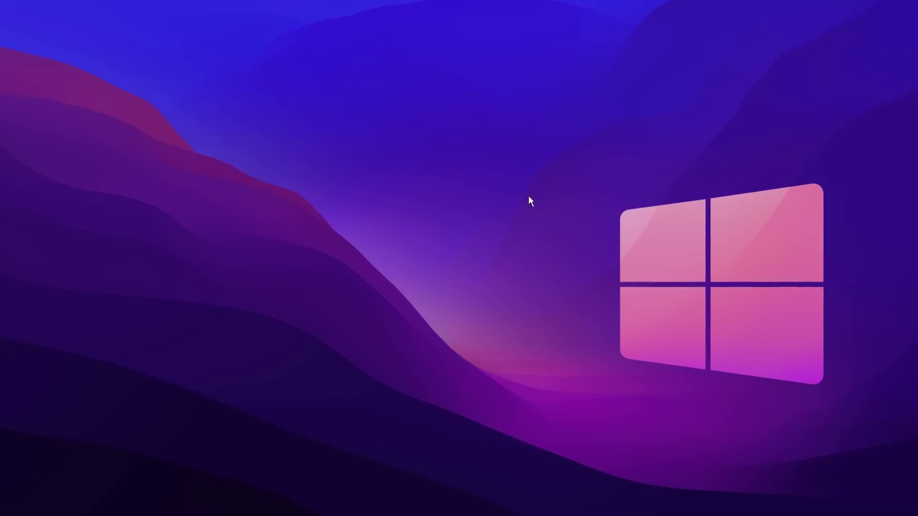
# - Launch NVIDIA Control Panel from the desktop menu and go to Display > Change resolution
pyautogui.rightClick(444, 250)
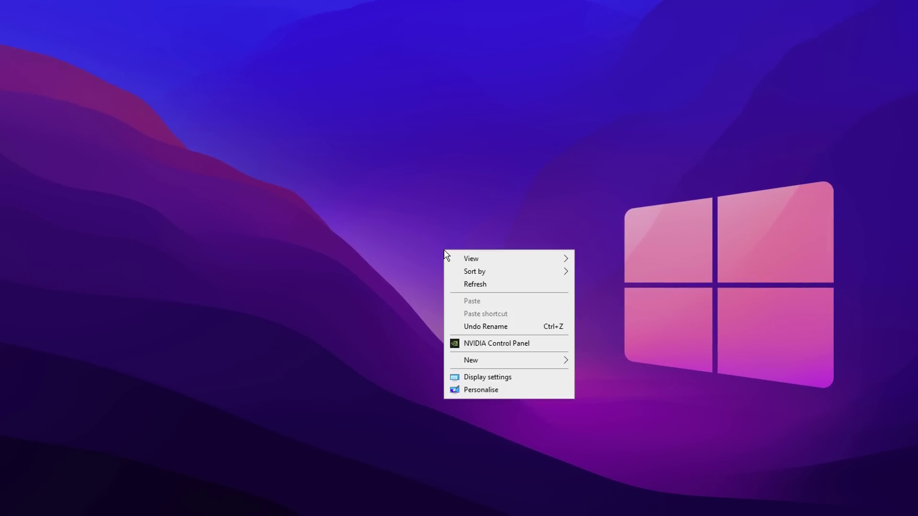
pyautogui.click(545, 343)
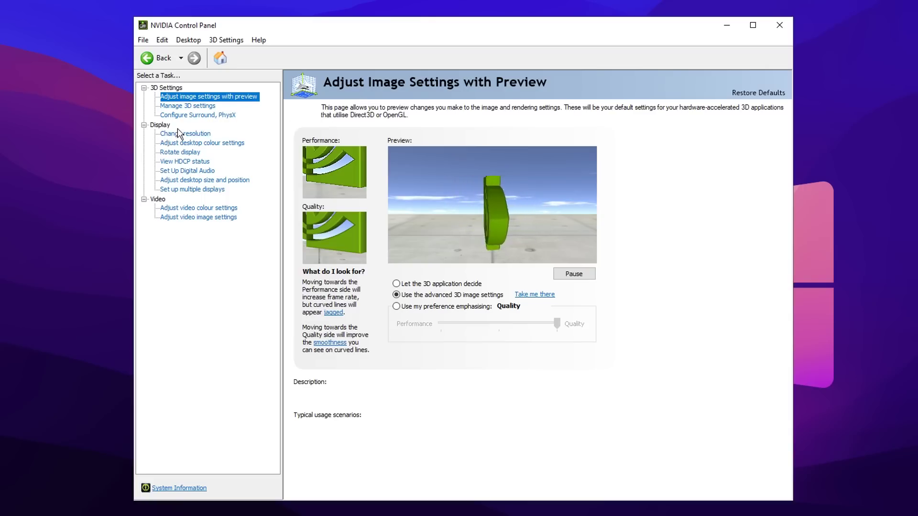
pyautogui.click(200, 136)
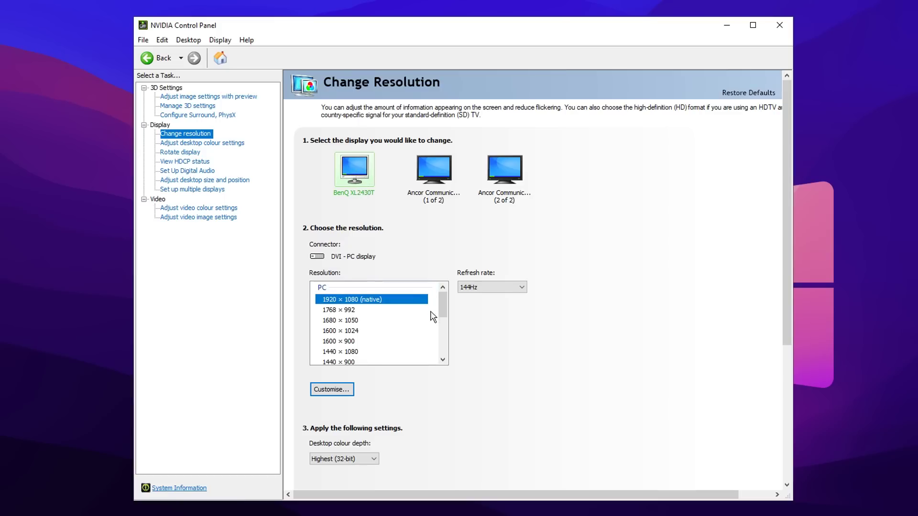
# - Open the Customise list and allow resolutions not exposed by the display
pyautogui.click(342, 393)
pyautogui.click(338, 390)
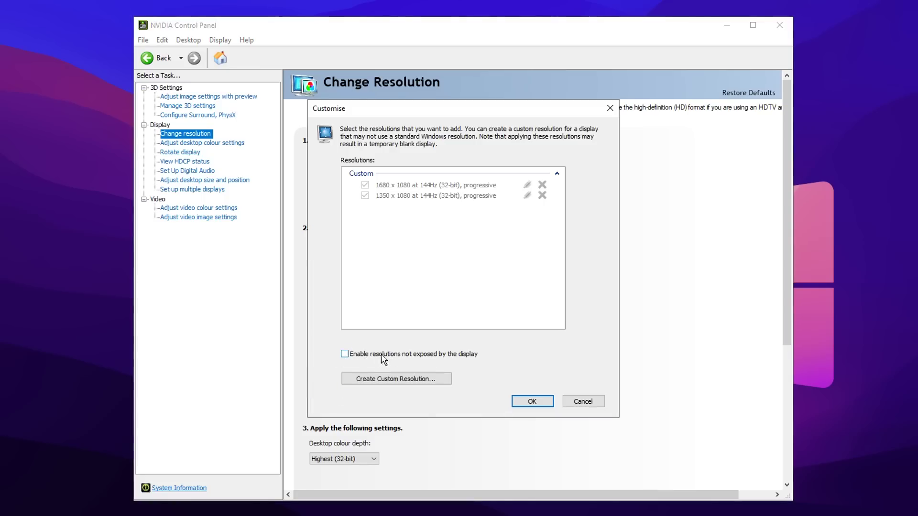
pyautogui.click(344, 354)
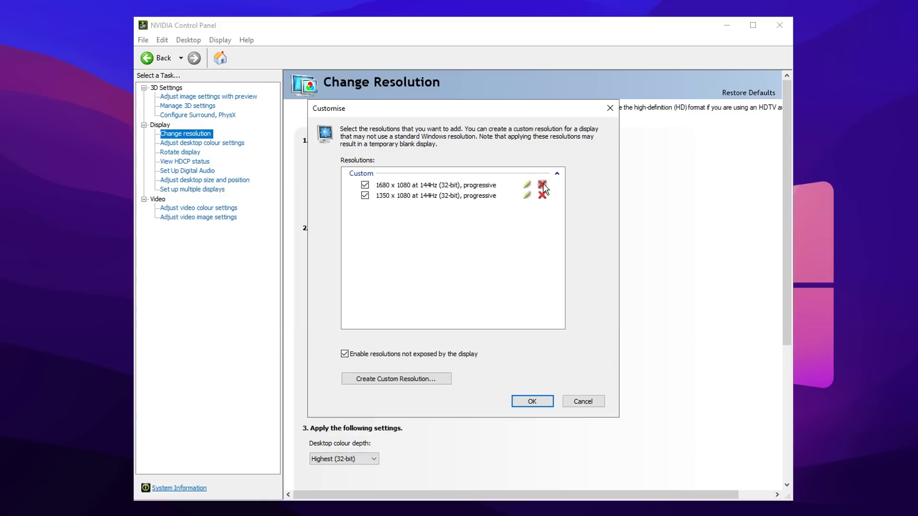
# - Delete the 1680 x 1080 and 1350 x 1080 custom resolutions and confirm with OK
pyautogui.click(542, 185)
pyautogui.click(537, 287)
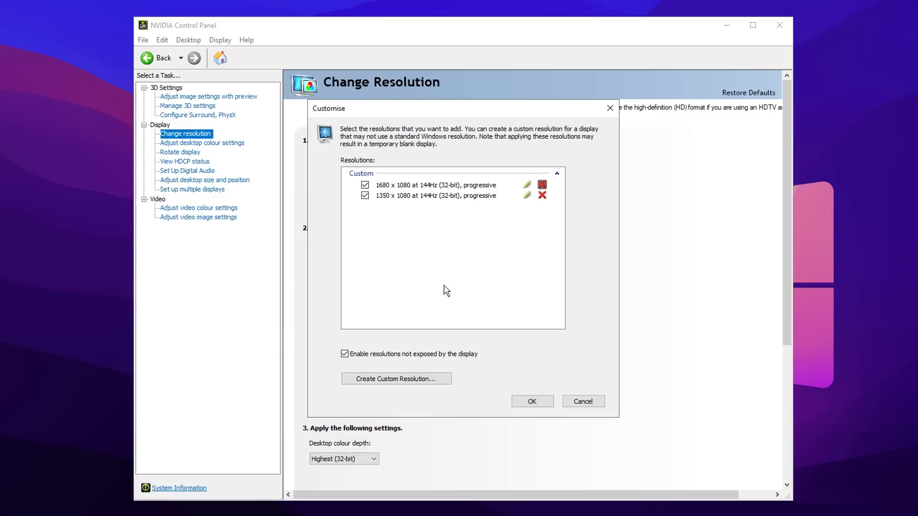
pyautogui.click(543, 185)
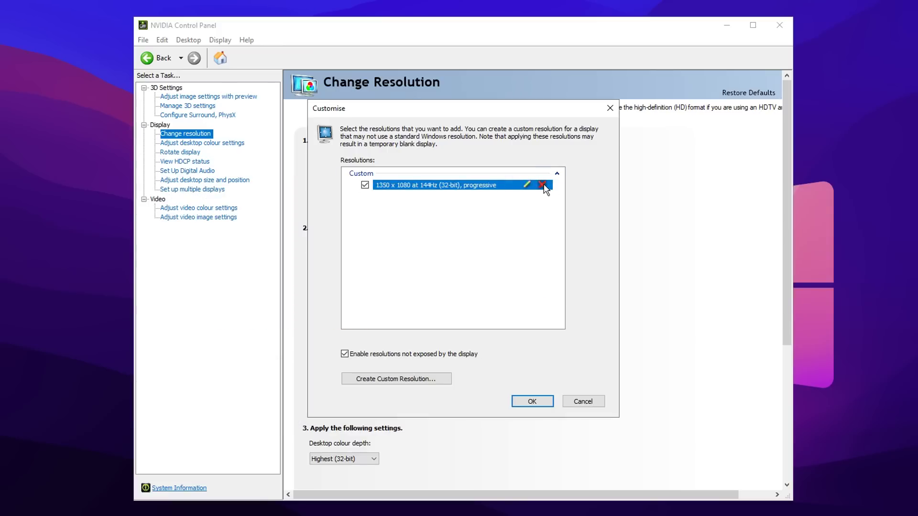
pyautogui.click(542, 185)
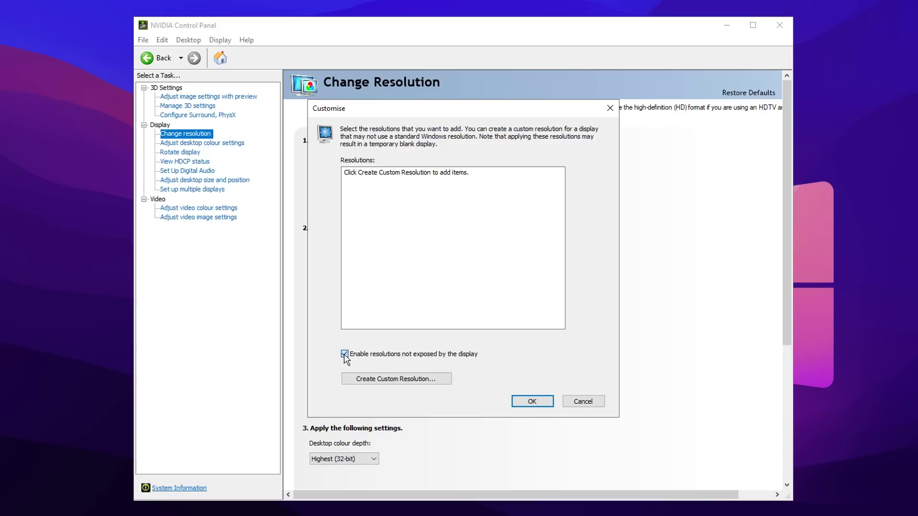
pyautogui.click(533, 403)
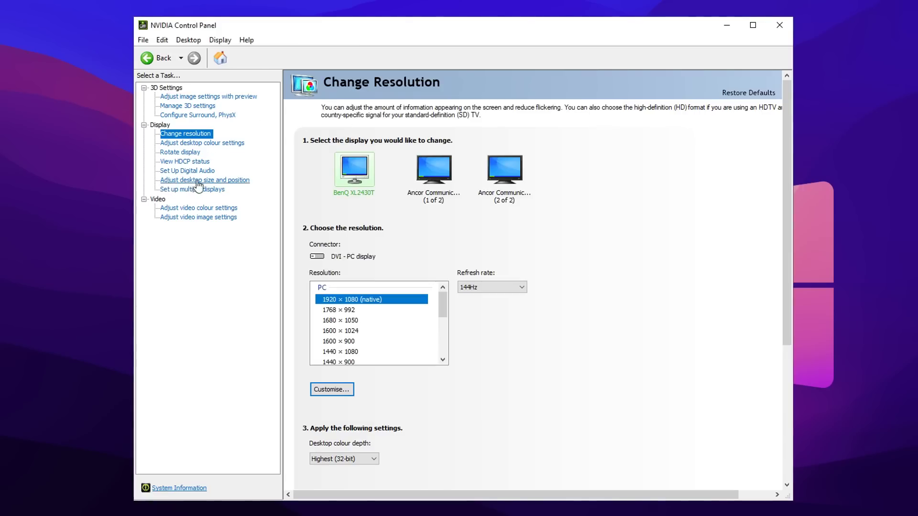
# - Under Adjust desktop size and position, choose No scaling and perform scaling on the Display
pyautogui.click(241, 181)
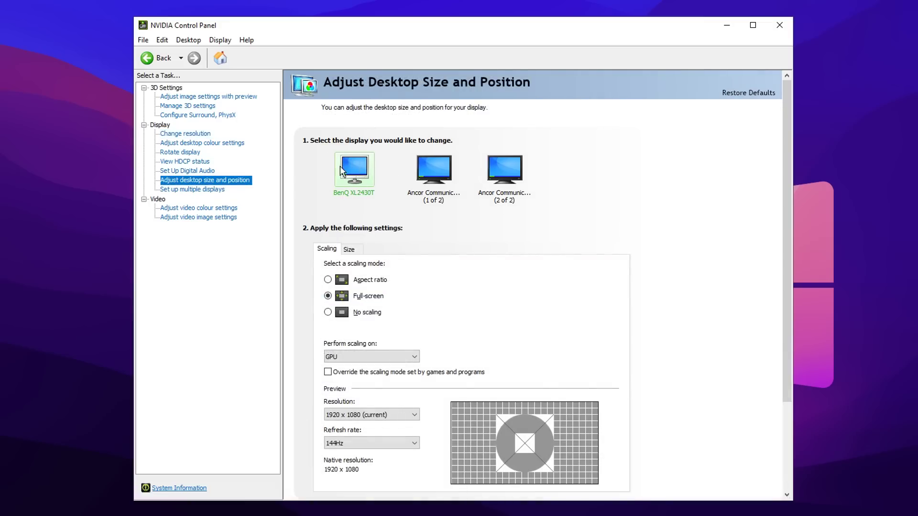
pyautogui.scroll(-2, 359, 187)
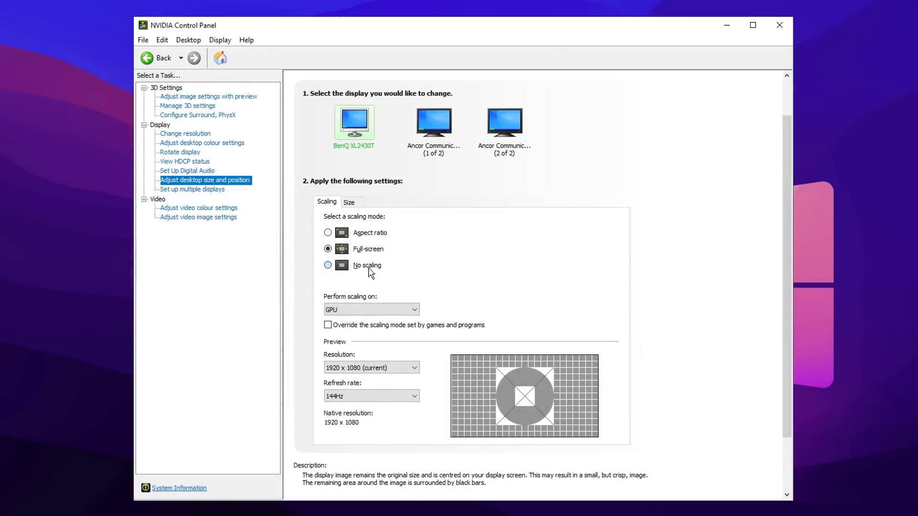
pyautogui.click(375, 271)
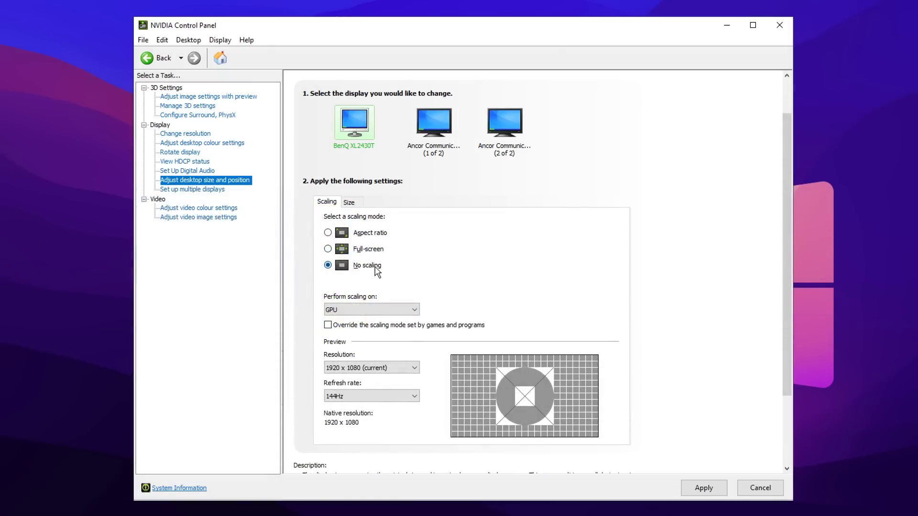
pyautogui.scroll(-1, 481, 274)
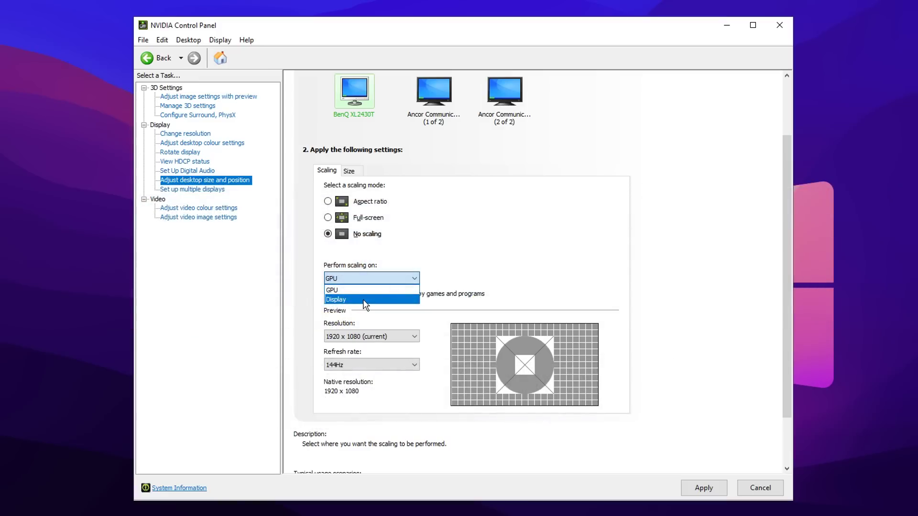
pyautogui.click(364, 300)
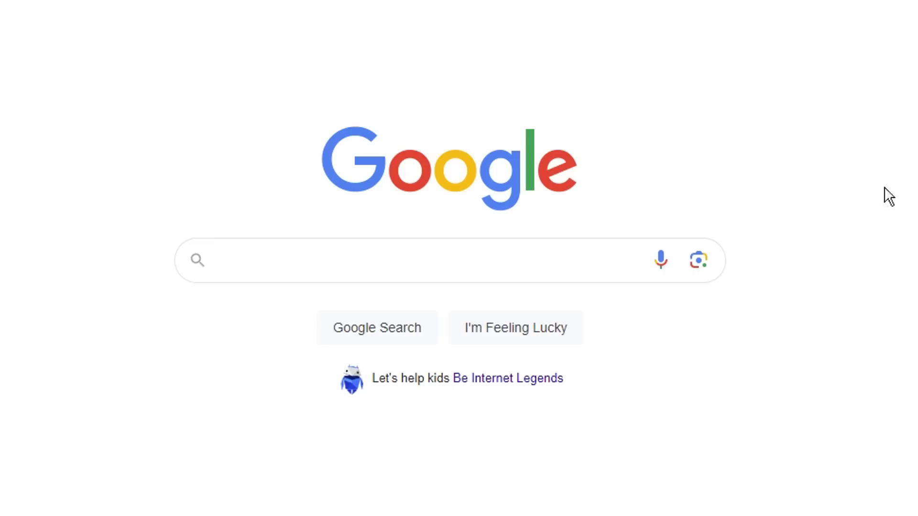
# - Google 'custom resolution utility', open the CRU page, and launch CRU from the cru-1.5.2 folder
pyautogui.click(486, 258)
pyautogui.write('cus')
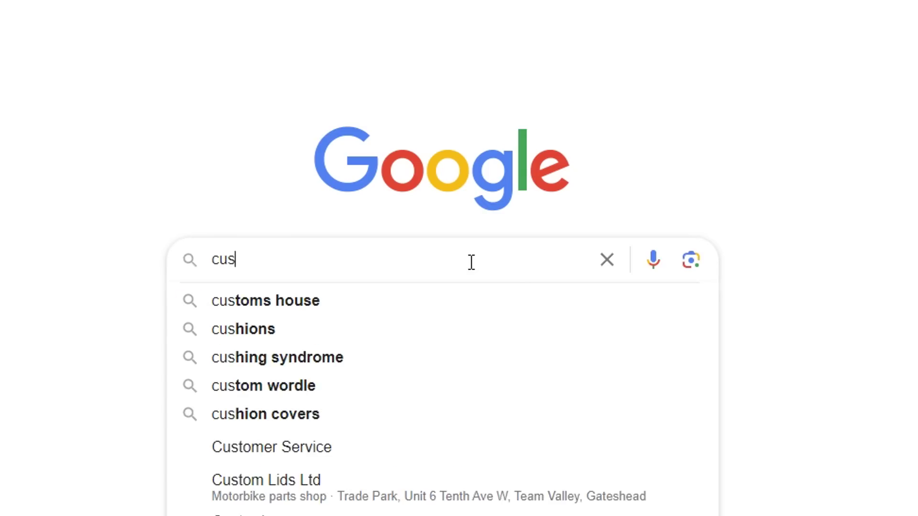
pyautogui.write('tom resolution ')
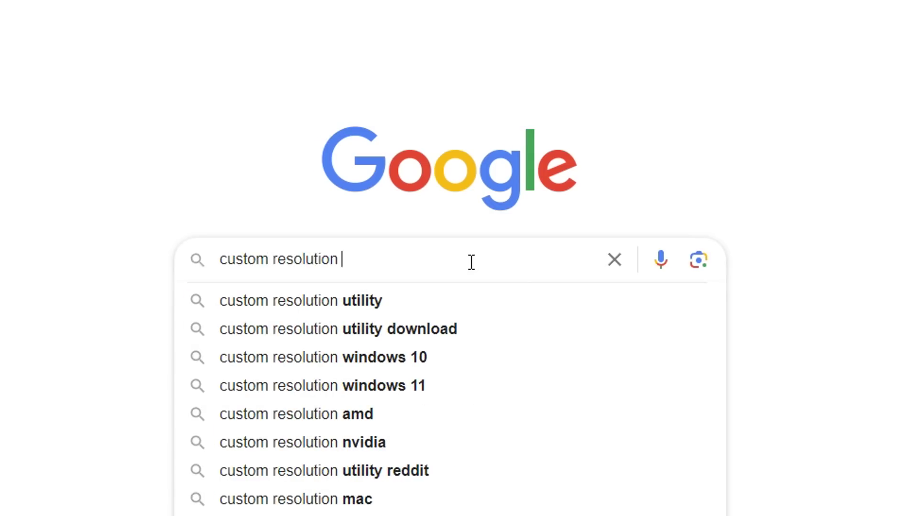
pyautogui.write('utility')
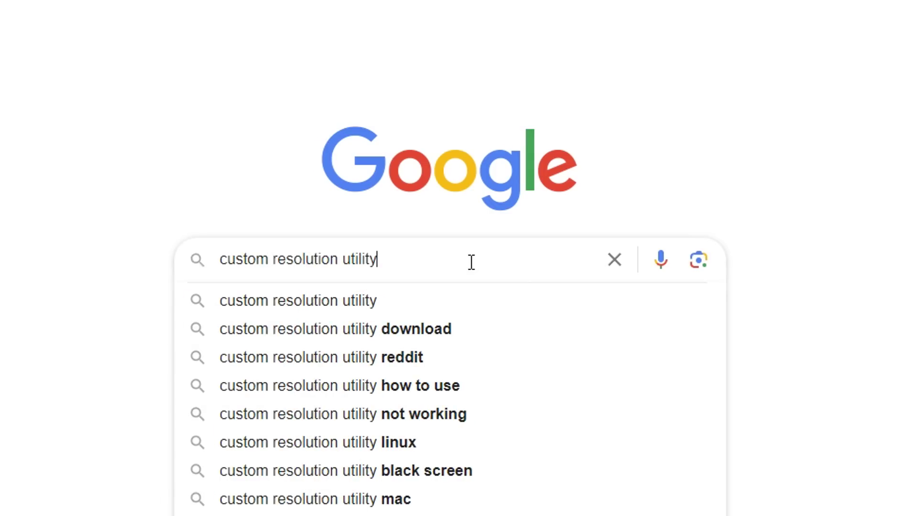
pyautogui.press('Return')
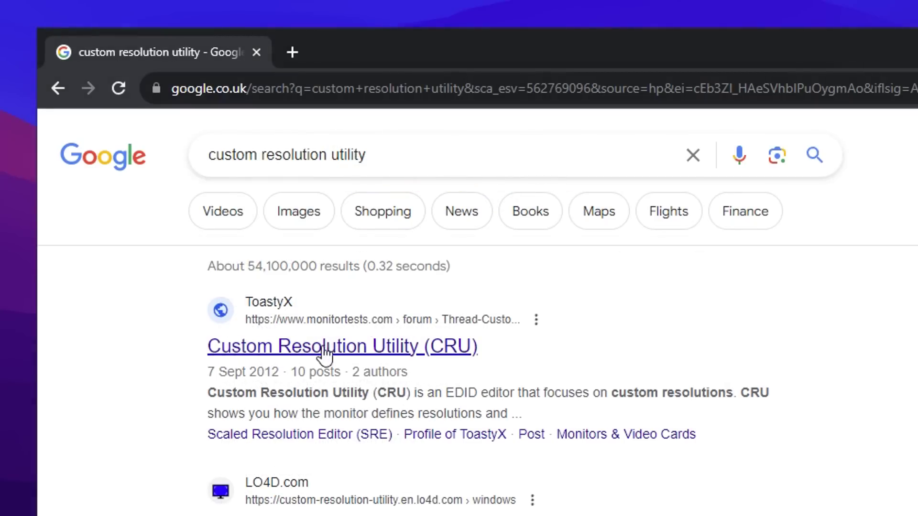
pyautogui.click(368, 354)
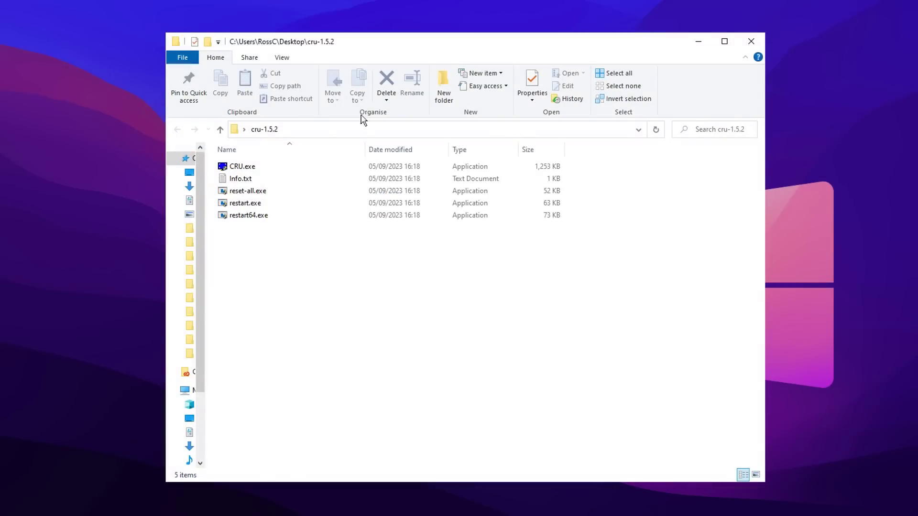
pyautogui.click(241, 167)
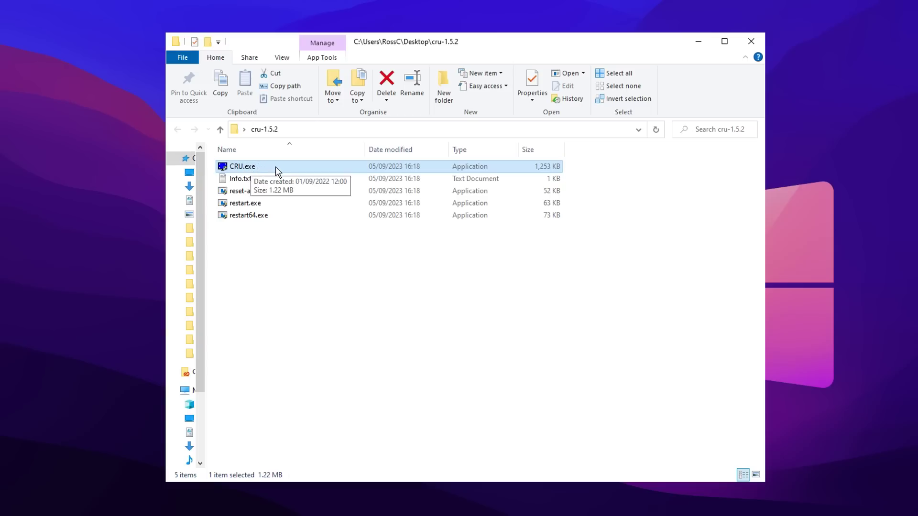
pyautogui.doubleClick(266, 168)
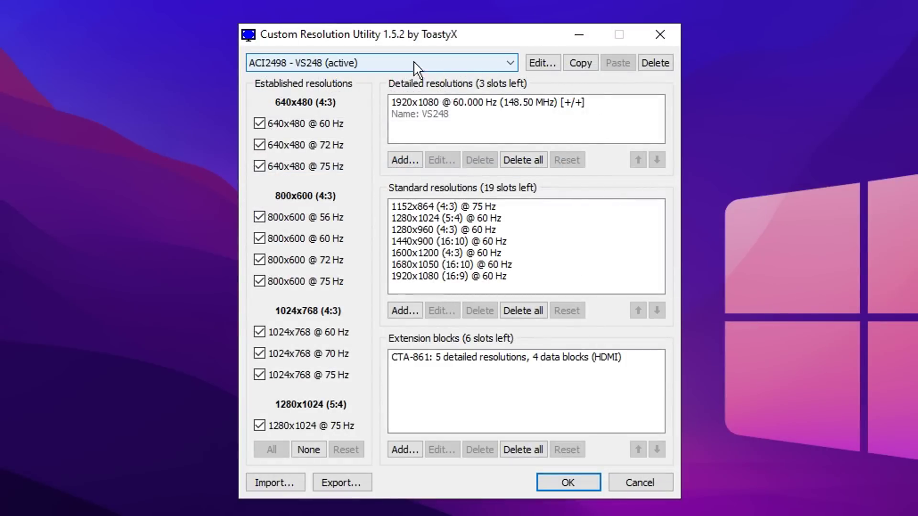
# - Select BNQ7F3D - BenQ XL2430T (active) and set Established resolutions to None
pyautogui.click(304, 63)
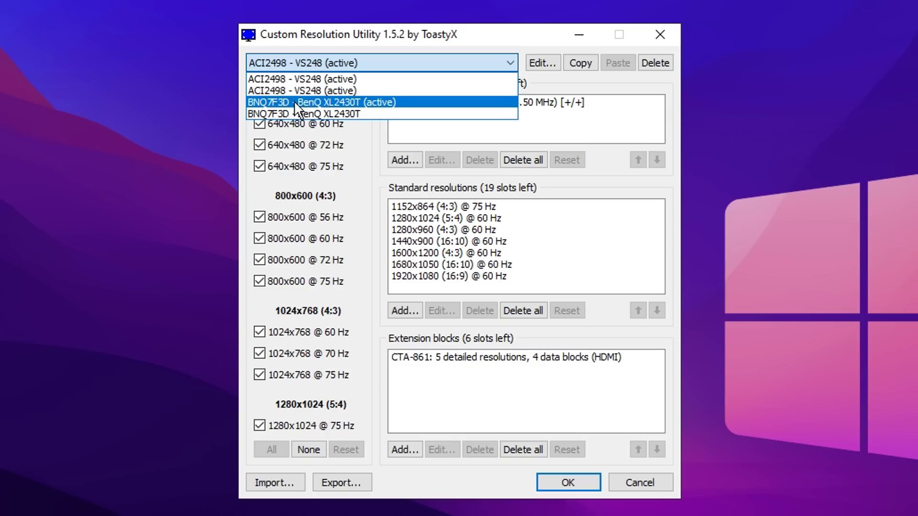
pyautogui.click(357, 102)
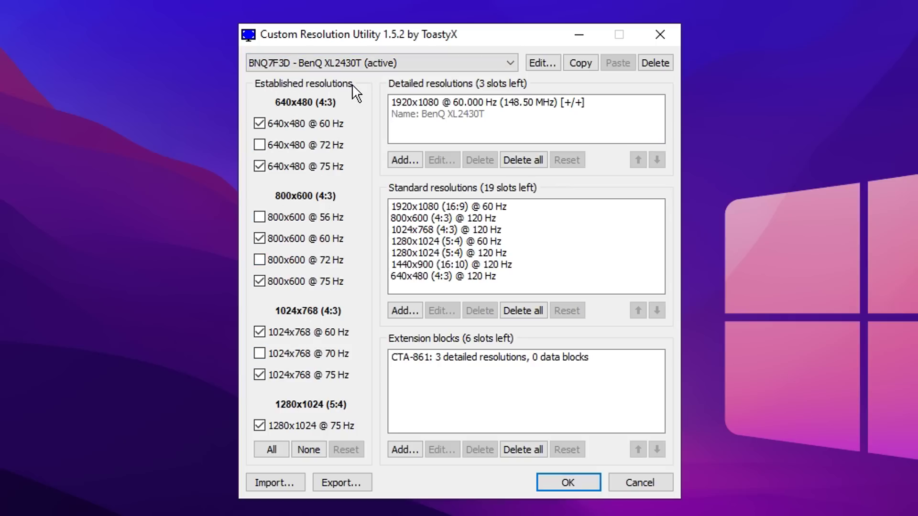
pyautogui.click(308, 449)
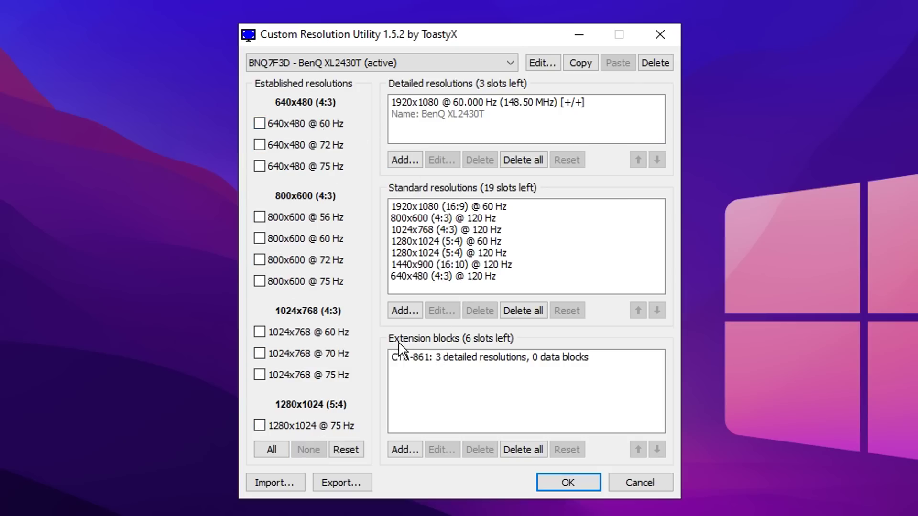
# - Copy the 1920x1080 143.996 Hz timings from the CTA-861 block, then delete all its detailed resolutions
pyautogui.click(507, 358)
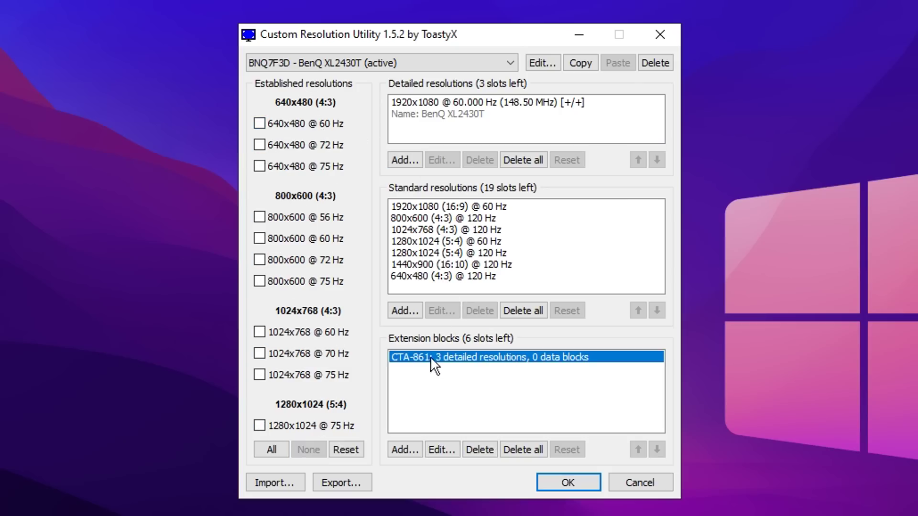
pyautogui.click(442, 450)
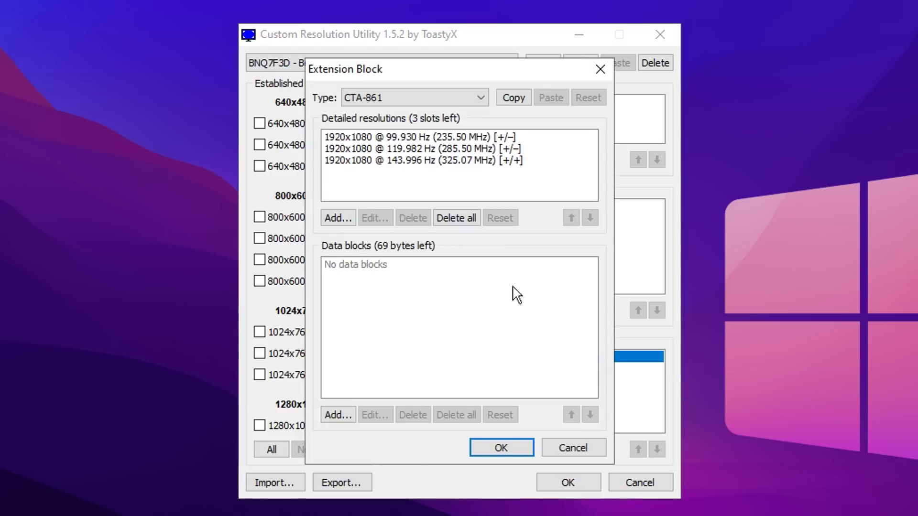
pyautogui.click(403, 161)
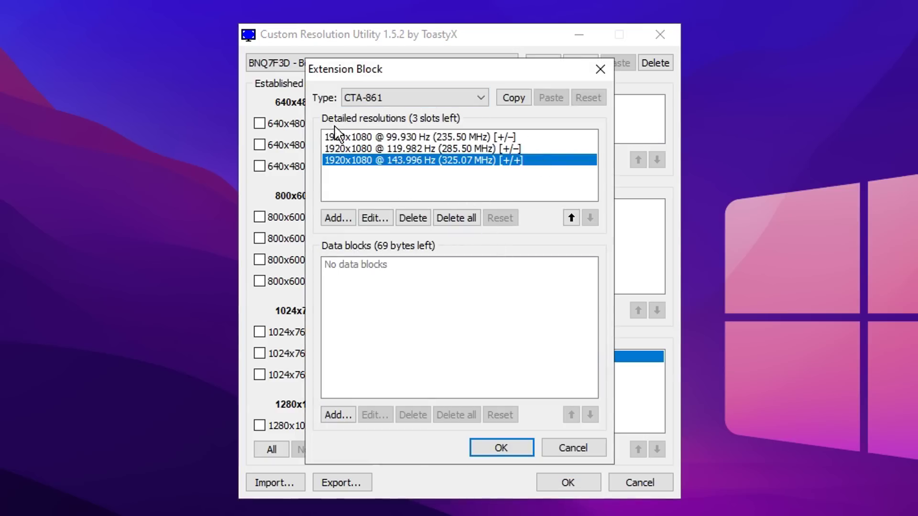
pyautogui.click(376, 219)
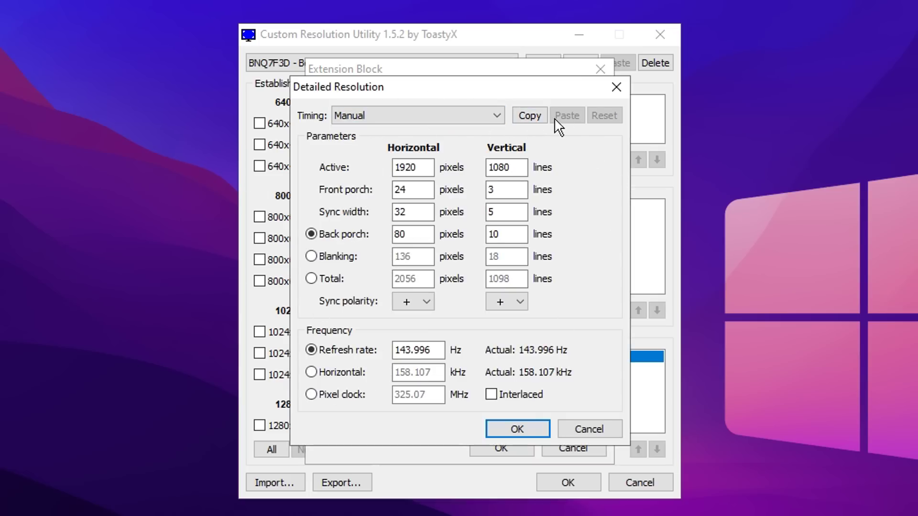
pyautogui.click(529, 116)
pyautogui.click(535, 432)
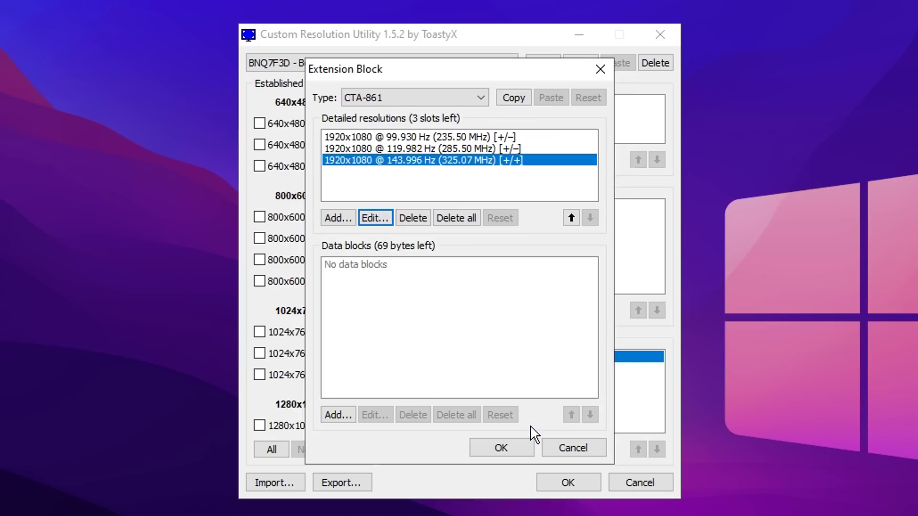
pyautogui.click(470, 224)
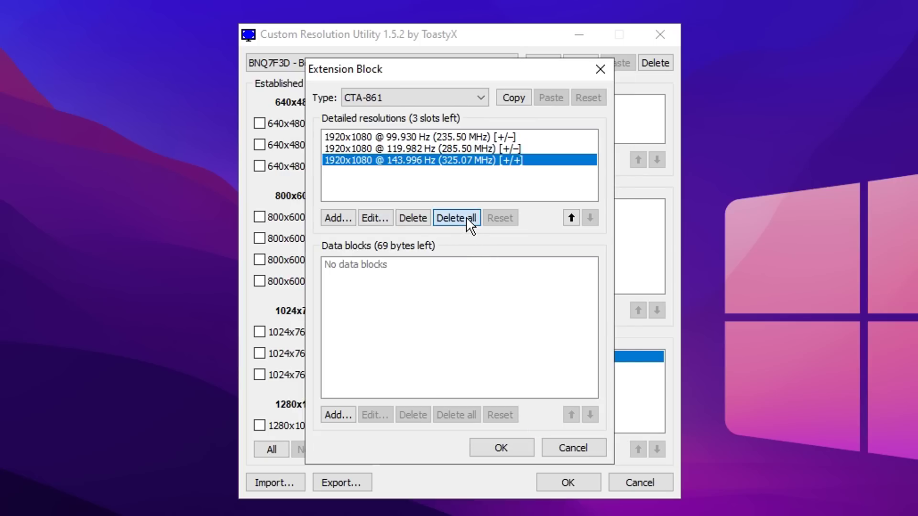
pyautogui.click(524, 455)
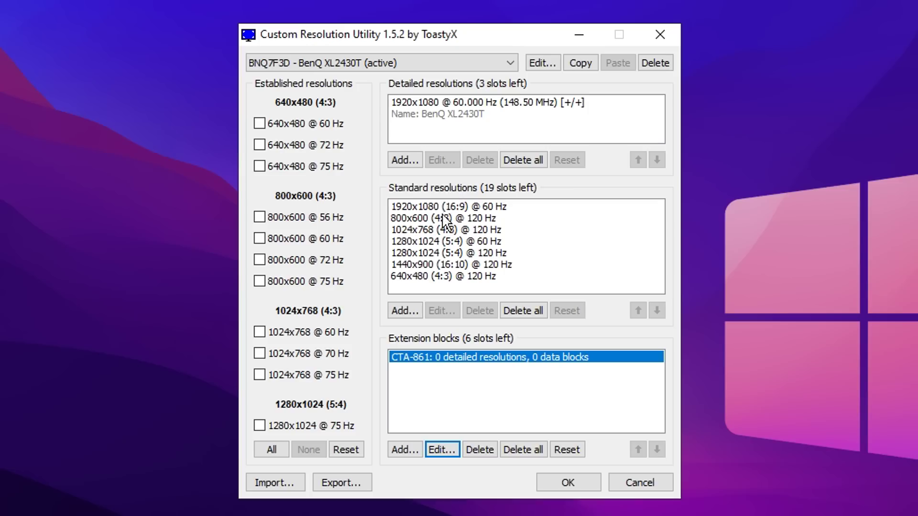
# - Delete all standard resolutions and the 1920x1080 60 Hz detailed resolution for the BenQ
pyautogui.click(449, 206)
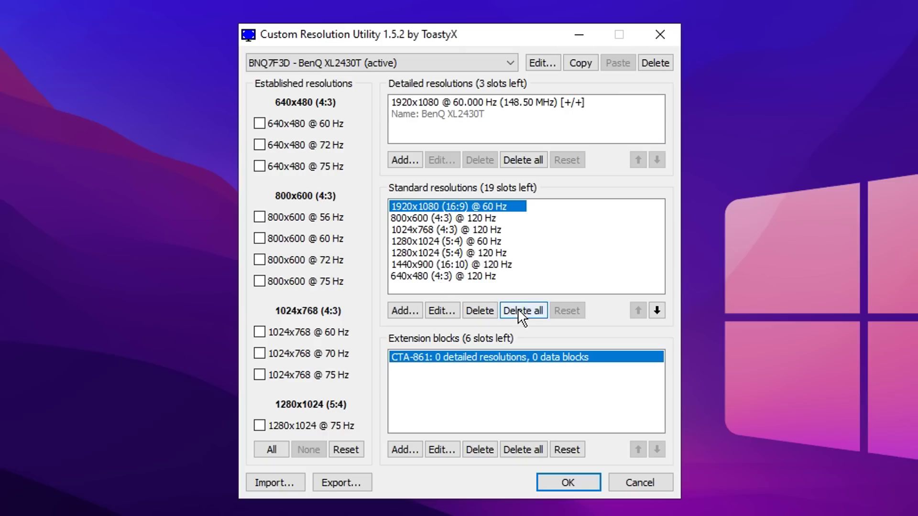
pyautogui.click(536, 317)
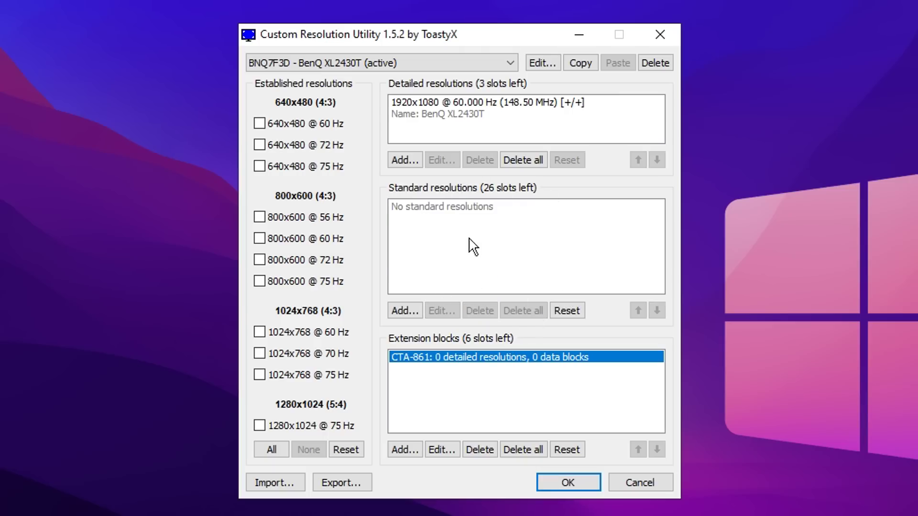
pyautogui.click(469, 103)
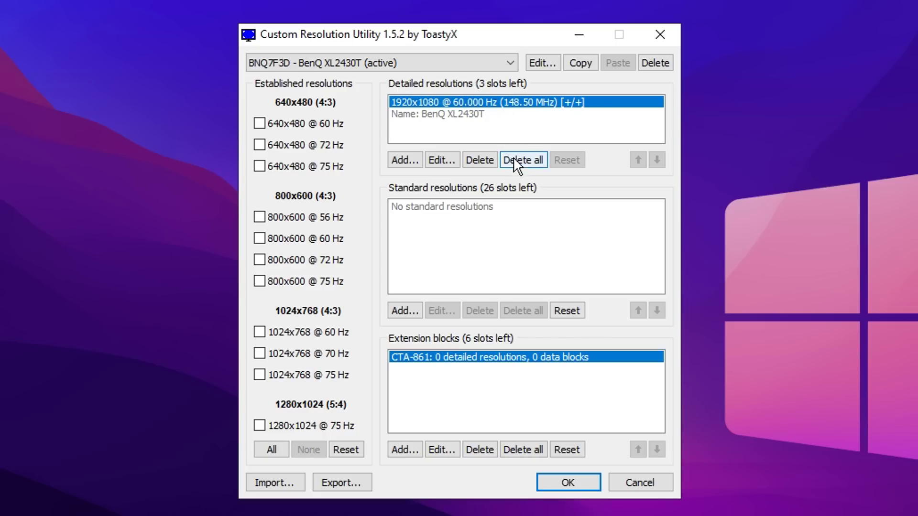
pyautogui.click(528, 158)
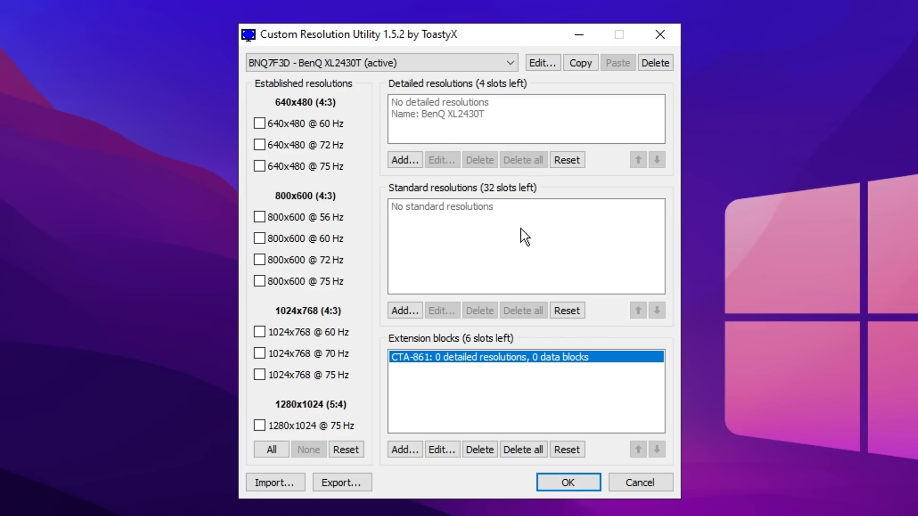
pyautogui.click(534, 229)
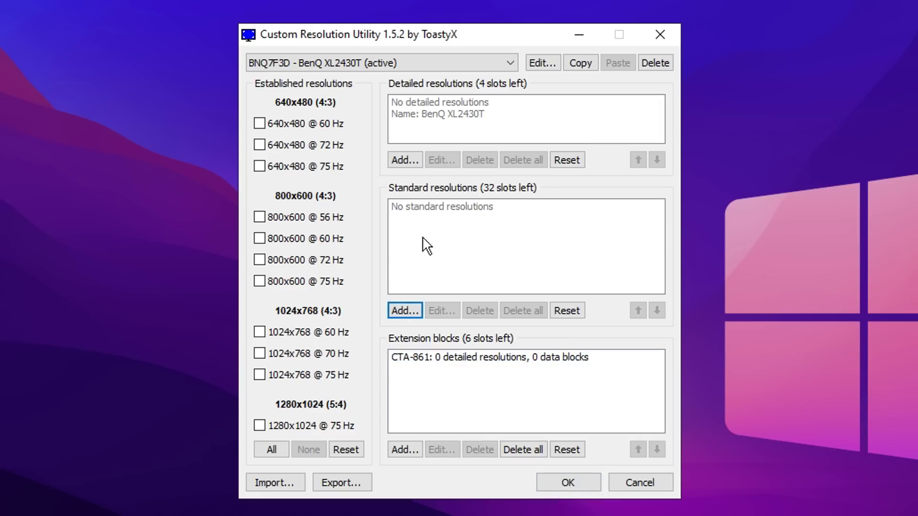
# - Add 1920x1080 (16:9) at 60 Hz to the Standard resolutions list
pyautogui.click(405, 310)
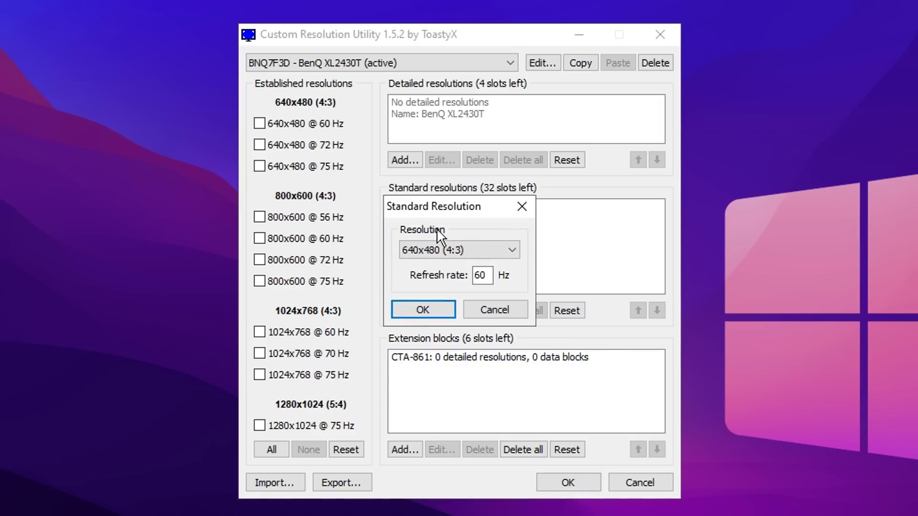
pyautogui.click(501, 245)
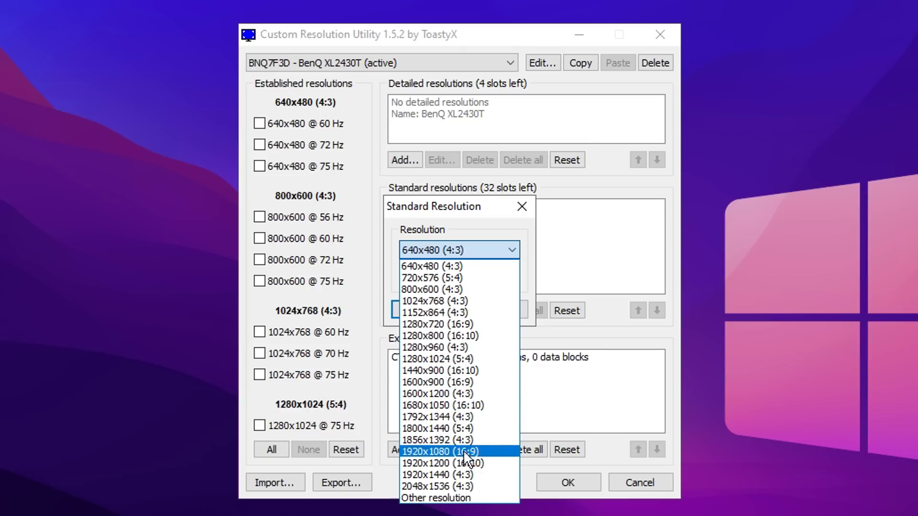
pyautogui.click(478, 451)
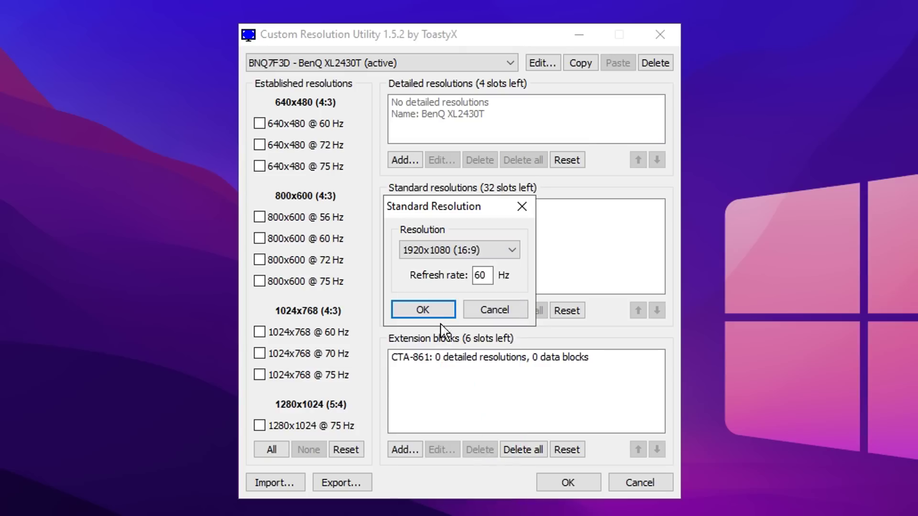
pyautogui.click(433, 309)
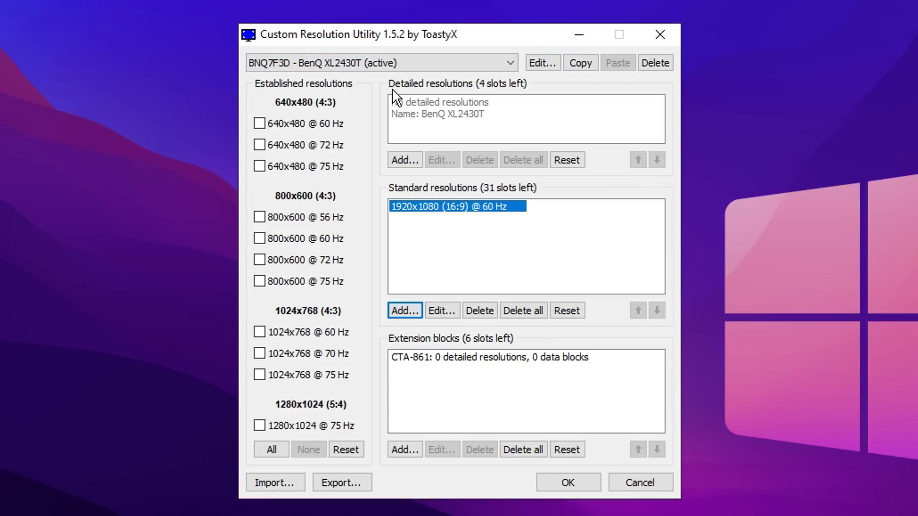
# - Create a detailed resolution from the pasted 143.996 Hz timings, changing the horizontal active width to 1680
pyautogui.click(404, 161)
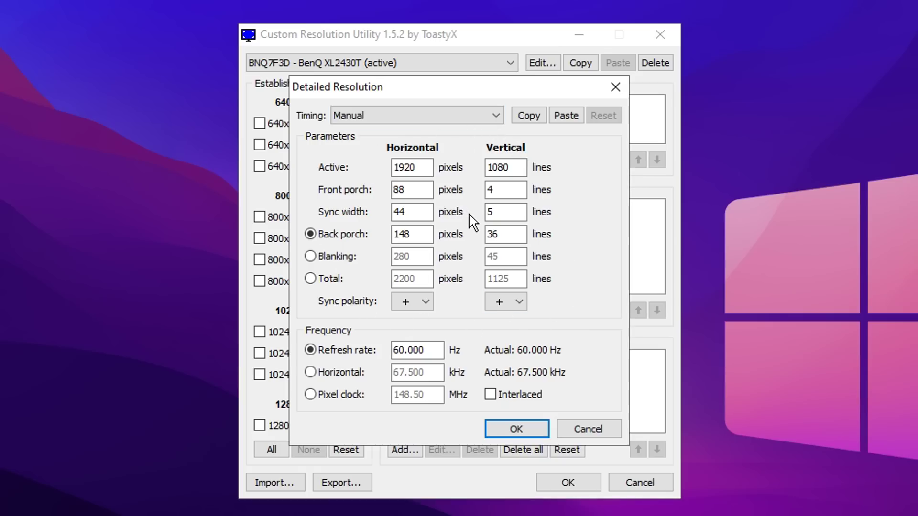
pyautogui.click(566, 116)
pyautogui.click(429, 168)
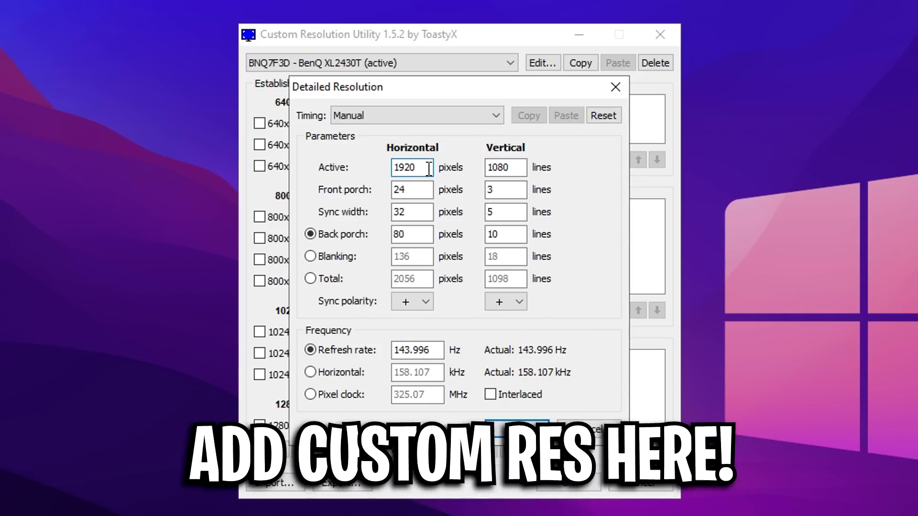
pyautogui.moveTo(429, 169); pyautogui.dragTo(395, 167)
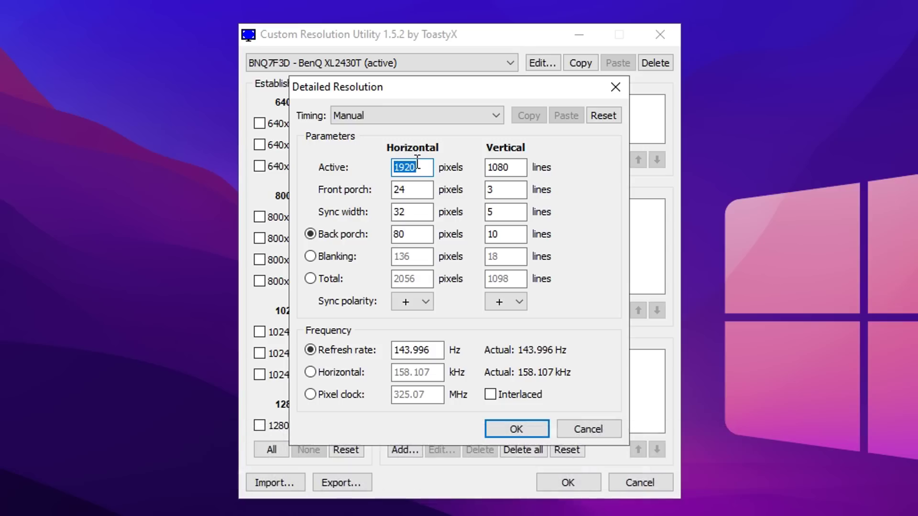
pyautogui.write('1680')
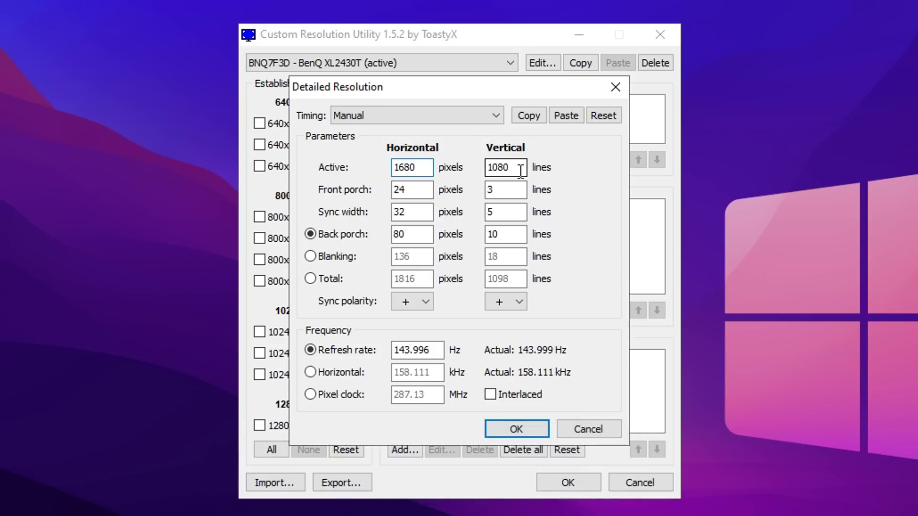
pyautogui.click(536, 434)
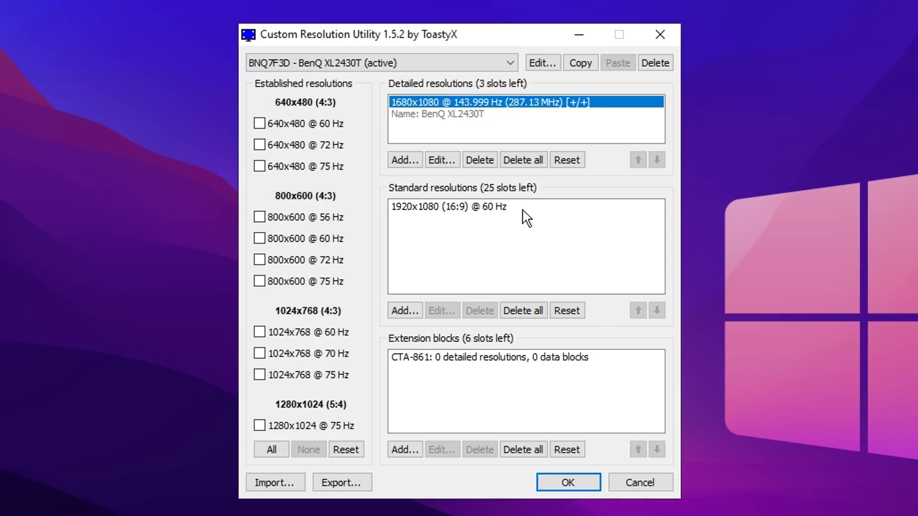
# - Select the CTA-861 extension block in Custom Resolution Utility
pyautogui.click(462, 359)
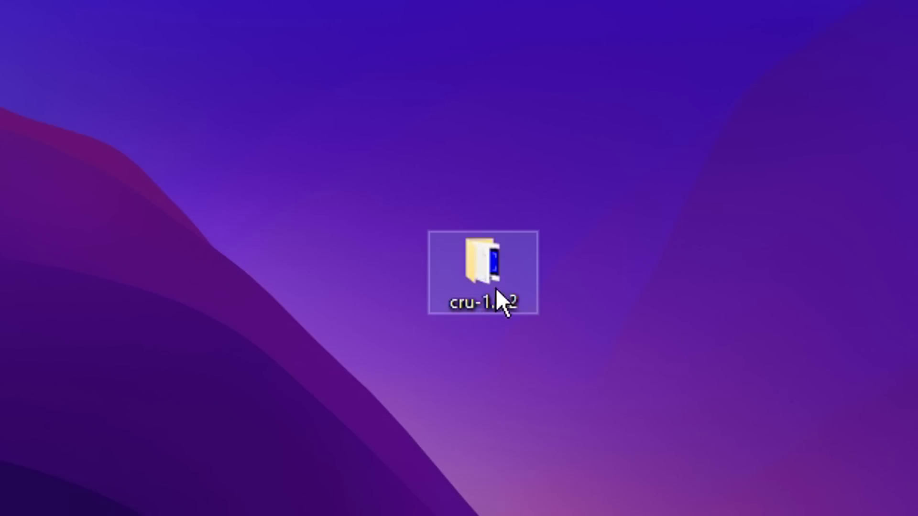
# - Open the cru-1.5.2 folder, select restart.exe, and bring up the Windows power options
pyautogui.doubleClick(491, 287)
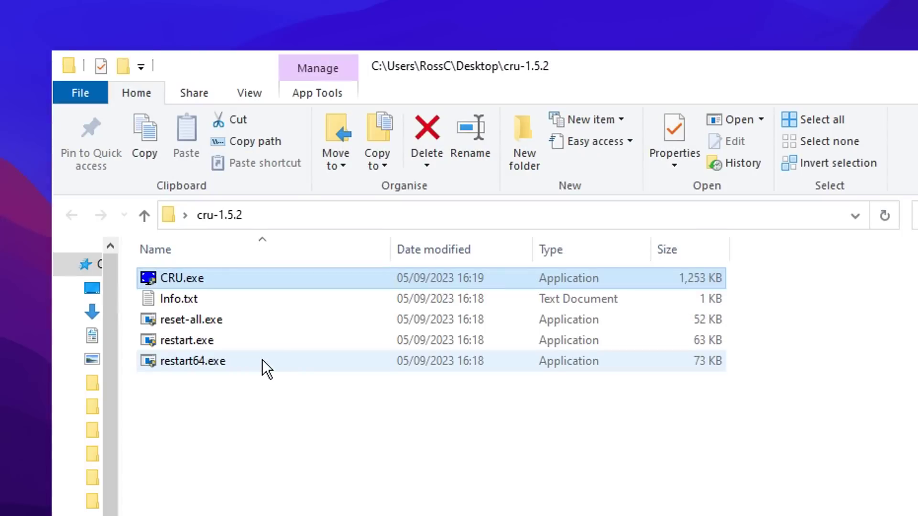
pyautogui.click(181, 363)
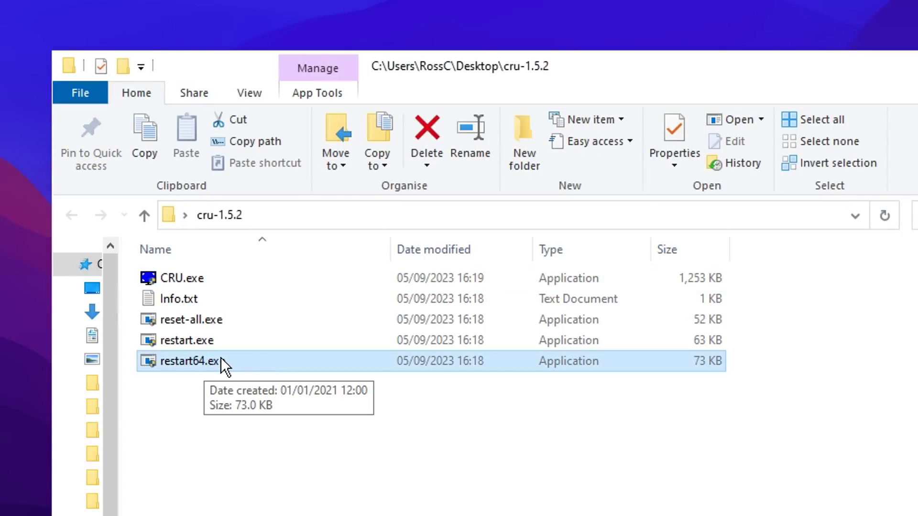
pyautogui.click(174, 341)
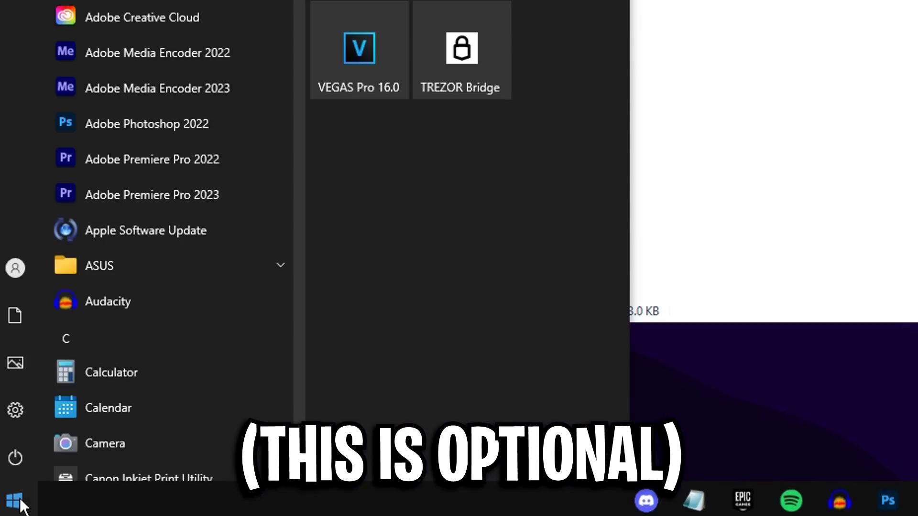
pyautogui.click(26, 457)
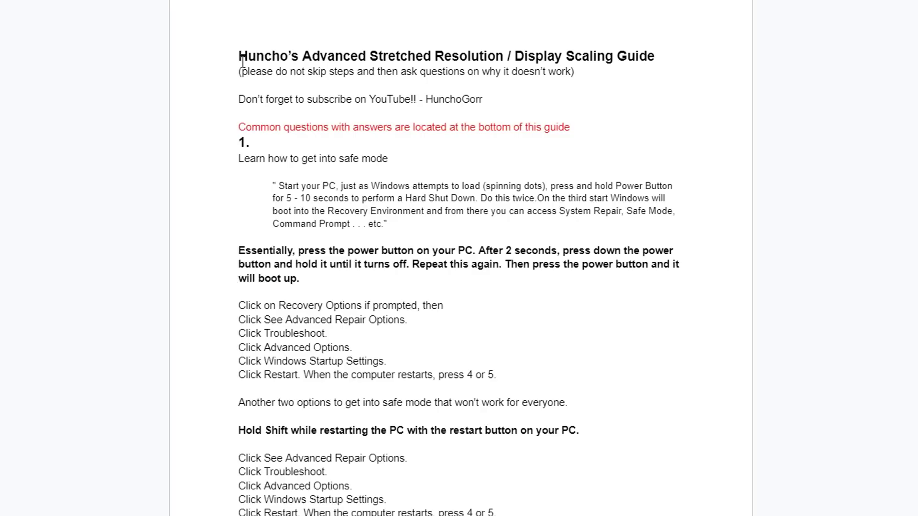
pyautogui.moveTo(239, 56); pyautogui.dragTo(657, 57)
pyautogui.click(660, 57)
pyautogui.scroll(-1, 663, 59)
pyautogui.scroll(-4, 662, 59)
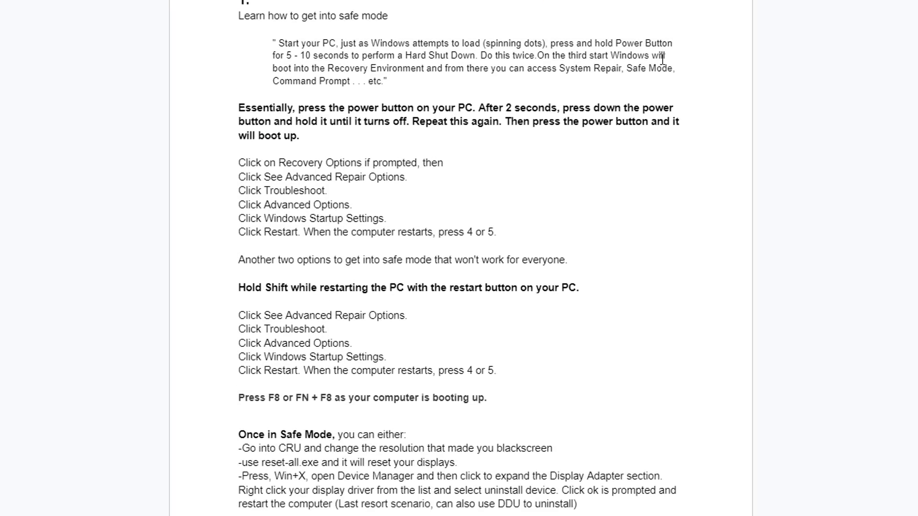
pyautogui.scroll(-5, 664, 64)
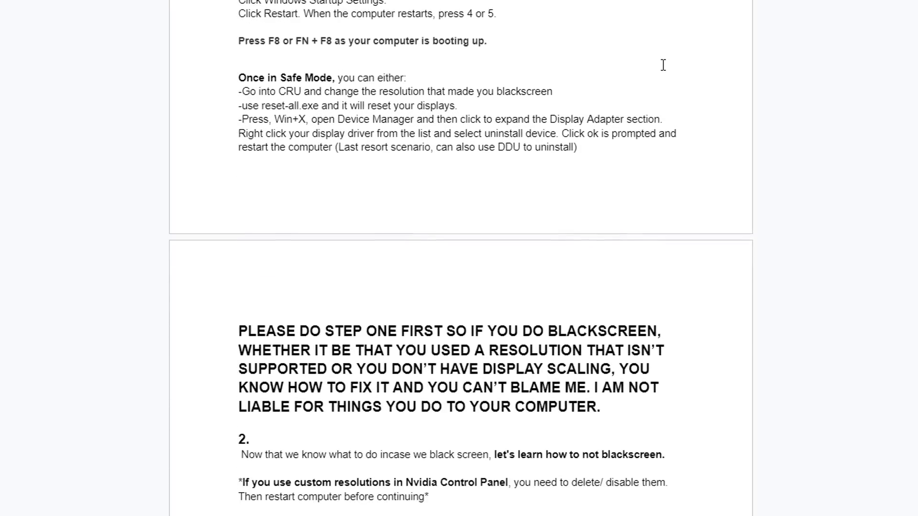
pyautogui.scroll(-7, 663, 65)
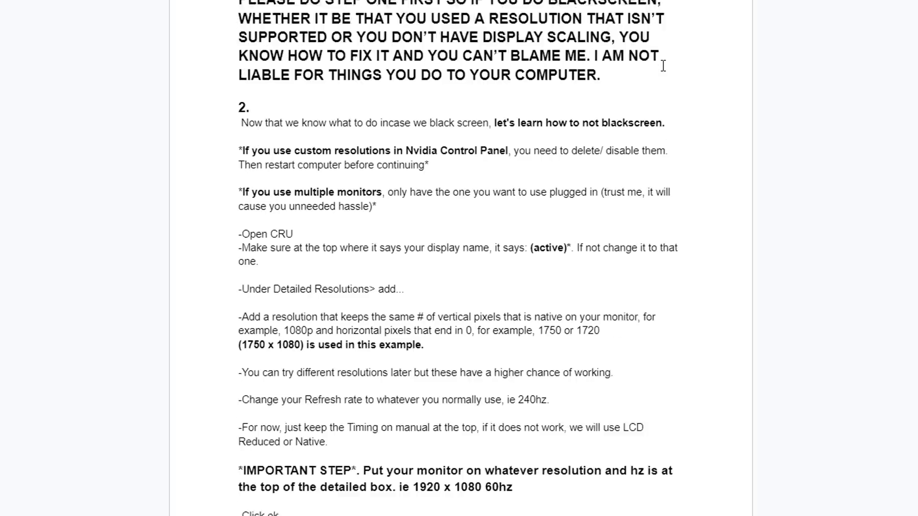
pyautogui.scroll(-5, 662, 68)
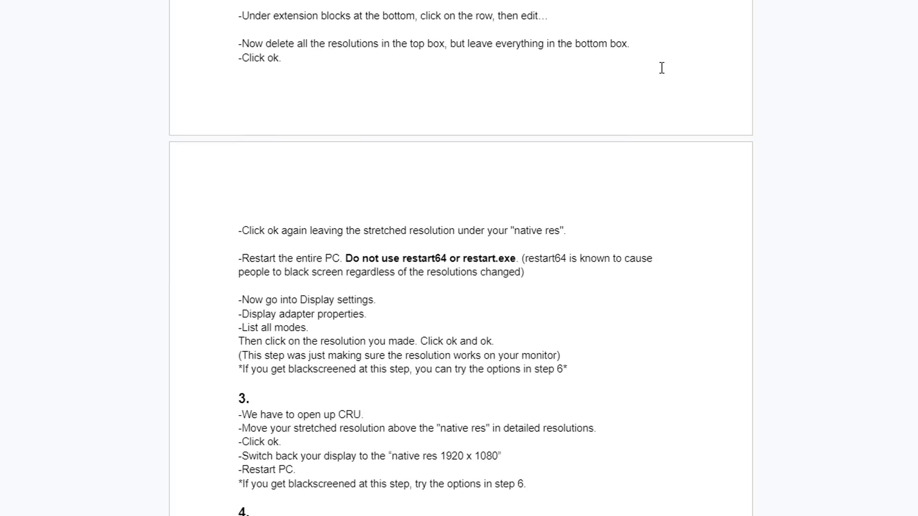
pyautogui.scroll(-4, 661, 68)
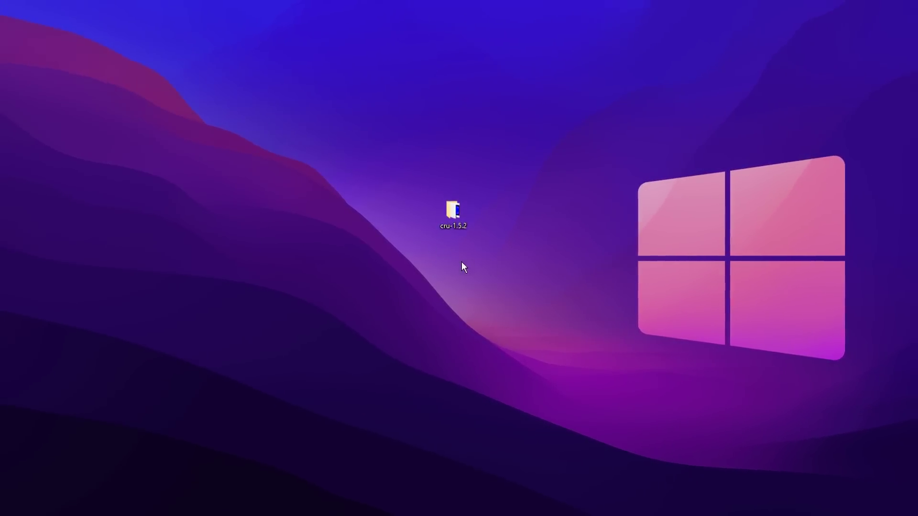
# - Open the display adapter properties for Display 3 via System > Advanced display settings
pyautogui.press('super+i')
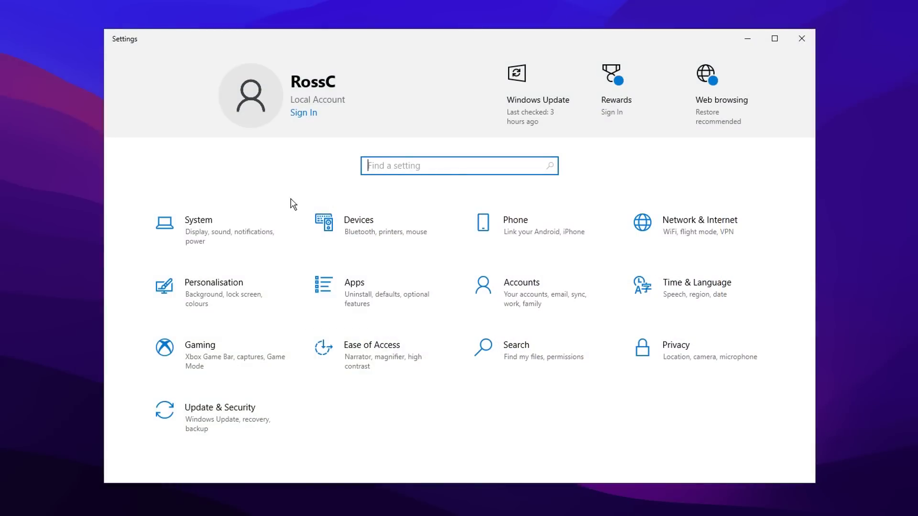
pyautogui.click(226, 232)
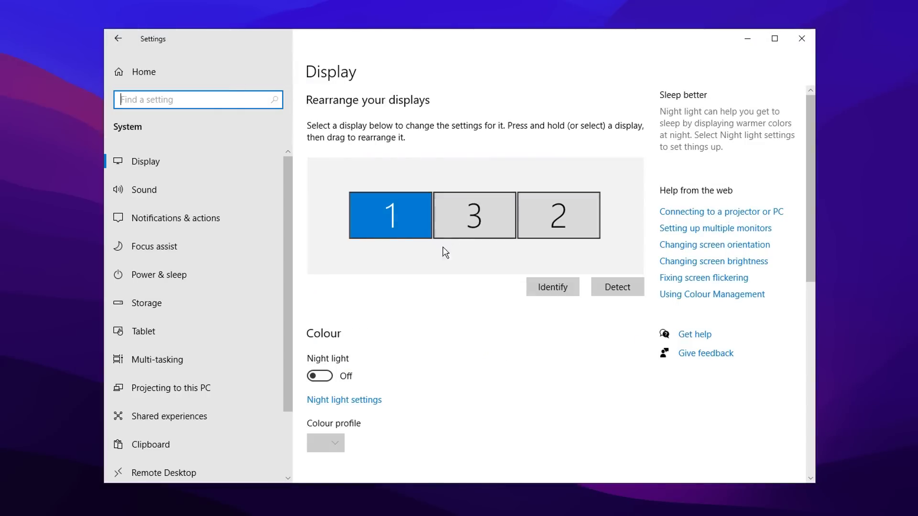
pyautogui.scroll(-10, 443, 247)
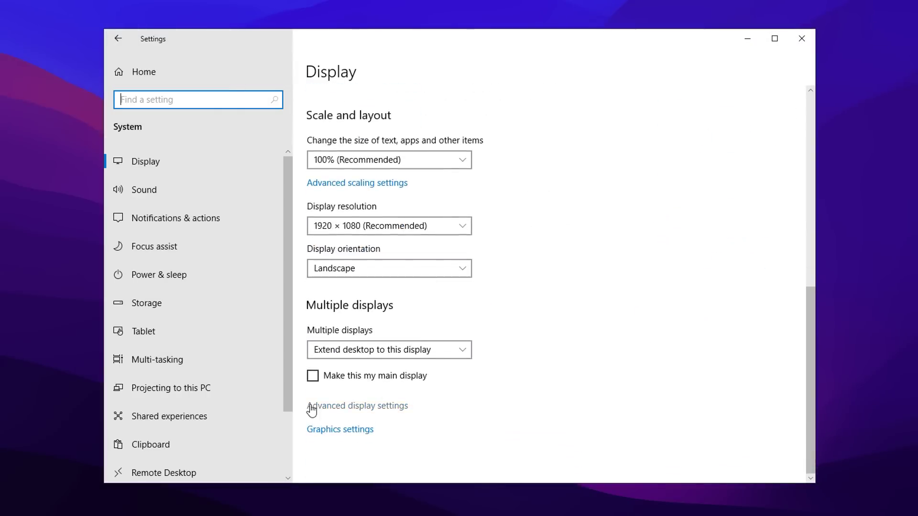
pyautogui.click(394, 410)
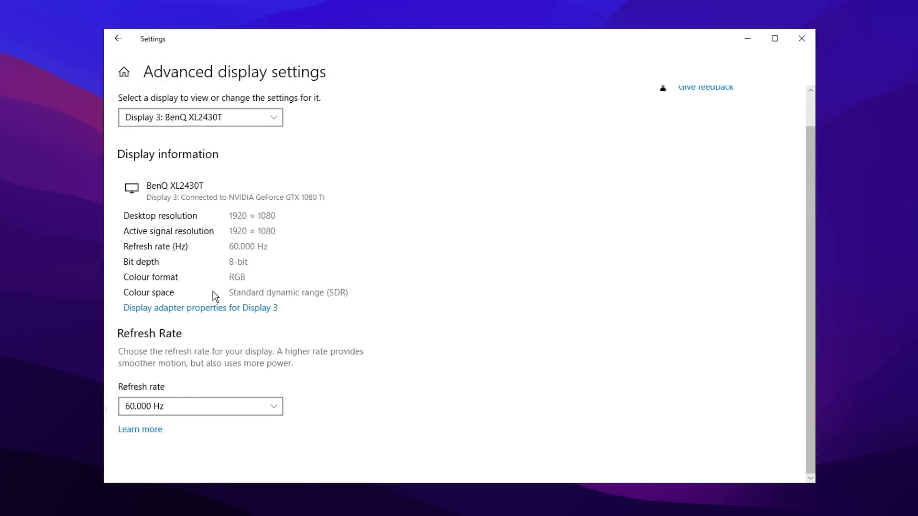
pyautogui.click(261, 314)
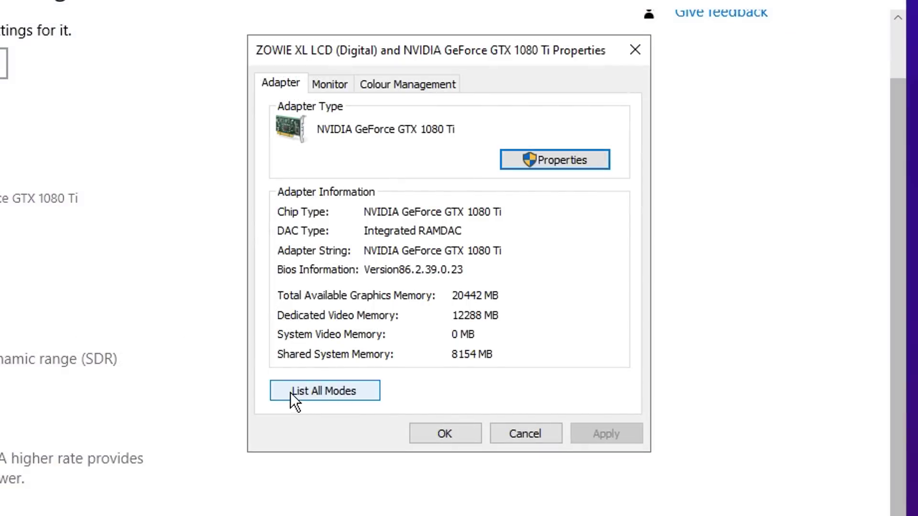
# - Set Display 3's adapter mode to 1680 by 1080, 144 Hertz from the full mode list
pyautogui.click(365, 394)
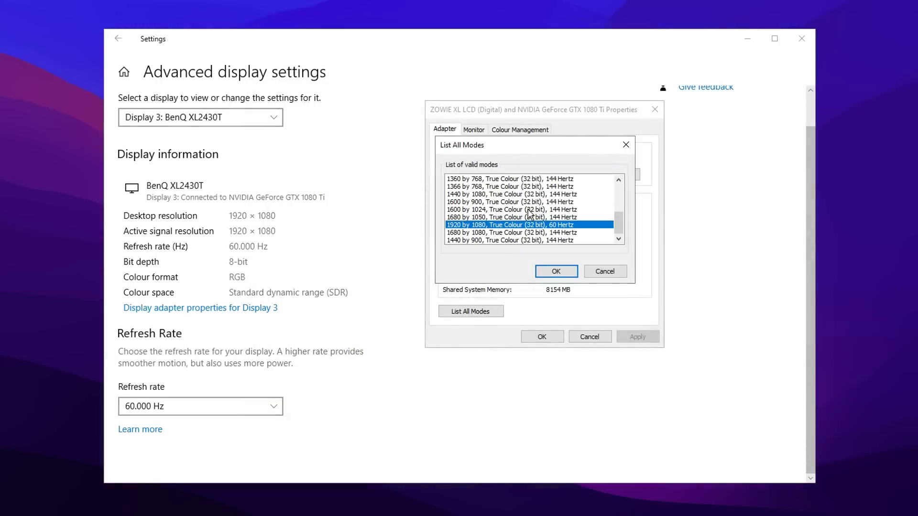
pyautogui.click(477, 233)
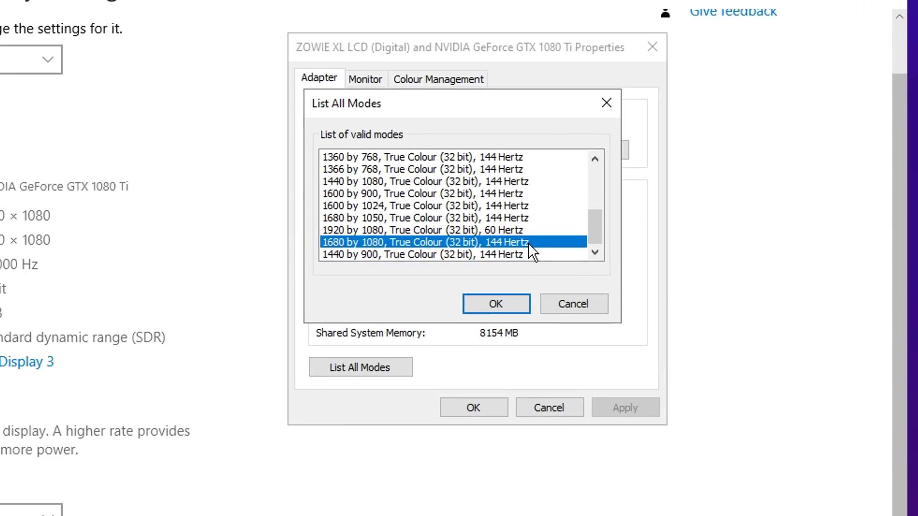
pyautogui.click(505, 303)
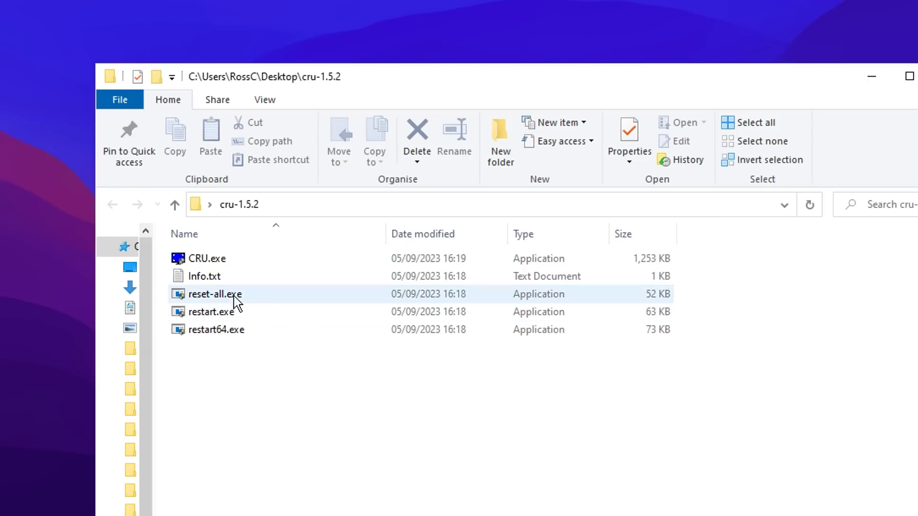
# - Run reset-all.exe and confirm resetting all displays
pyautogui.doubleClick(308, 297)
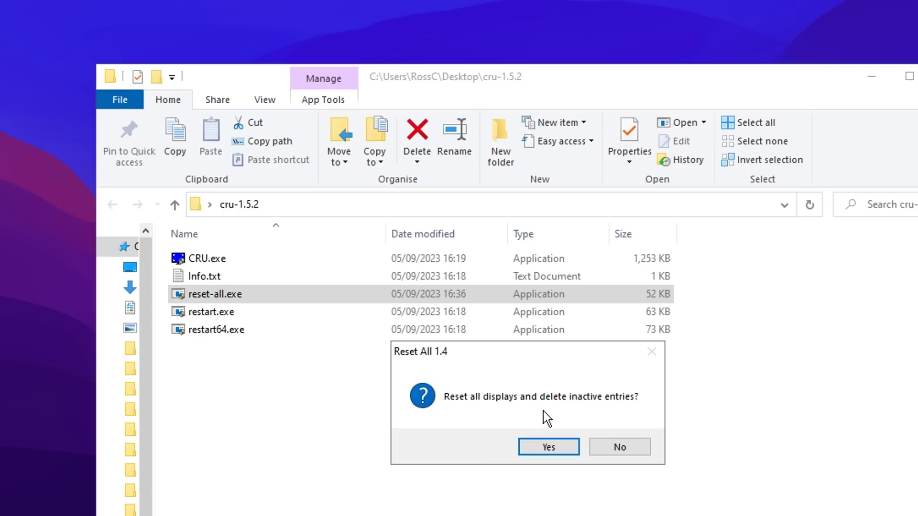
pyautogui.click(550, 449)
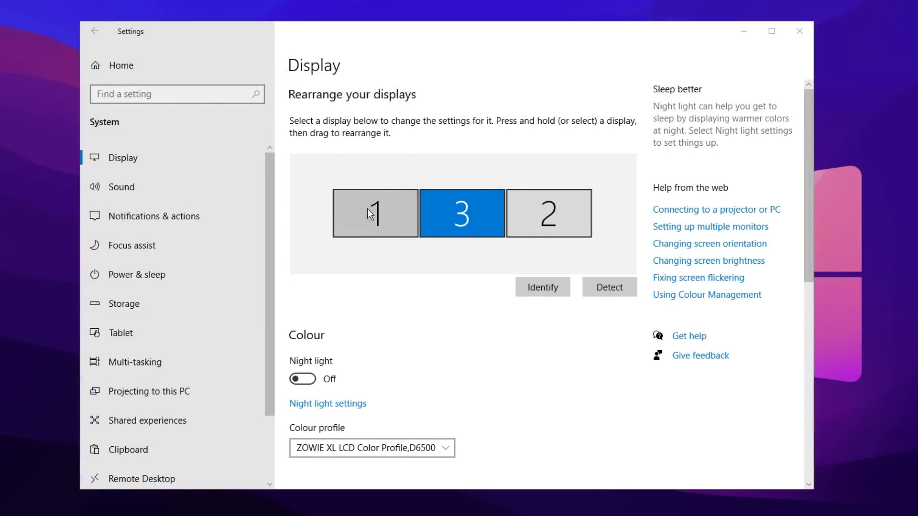
pyautogui.scroll(-10, 368, 211)
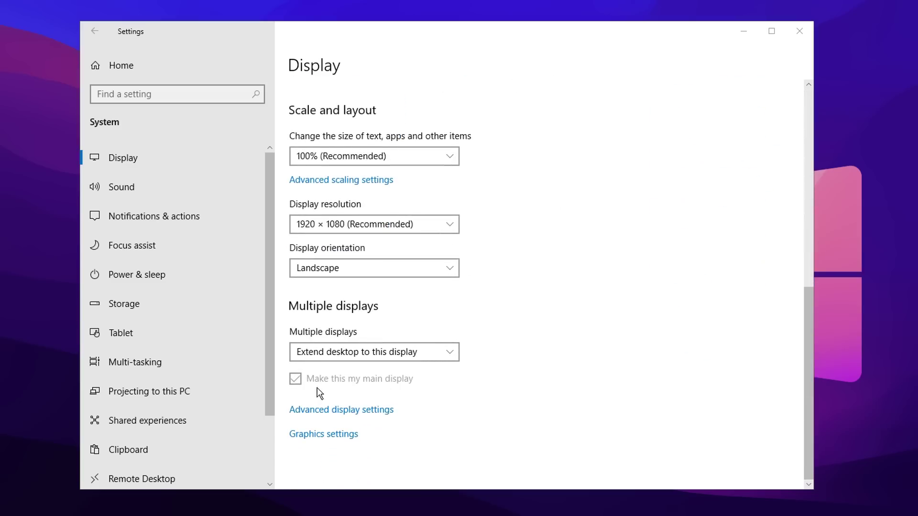
pyautogui.scroll(10, 459, 382)
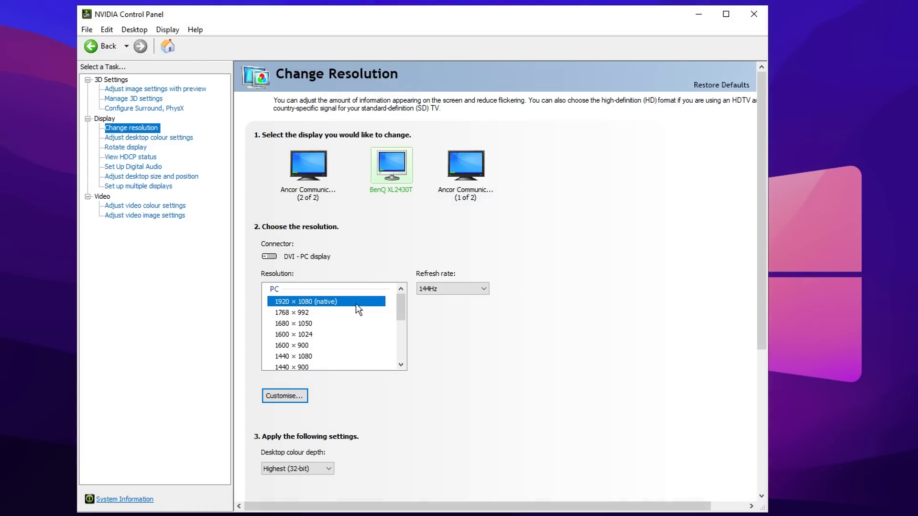
# - Set the BenQ XL2430T desktop scaling to Full-screen performed on the GPU and apply
pyautogui.click(143, 177)
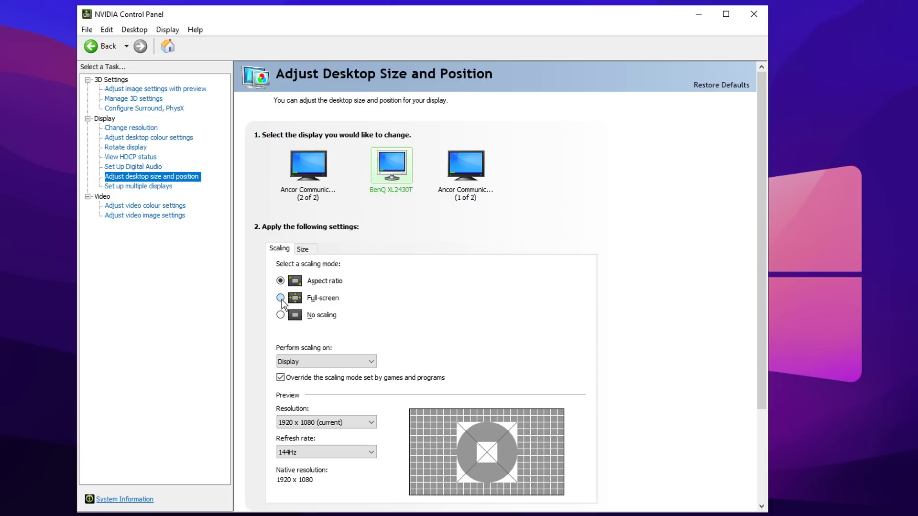
pyautogui.click(335, 298)
pyautogui.scroll(-2, 325, 295)
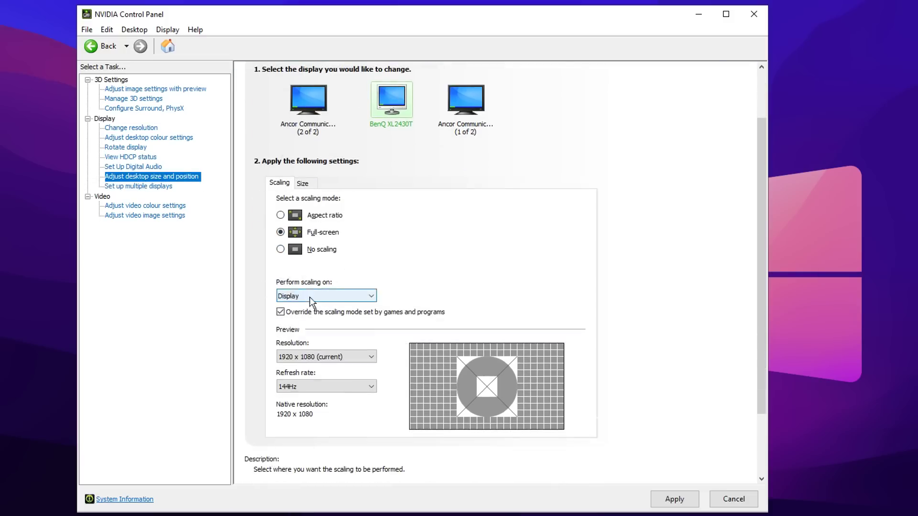
pyautogui.click(314, 296)
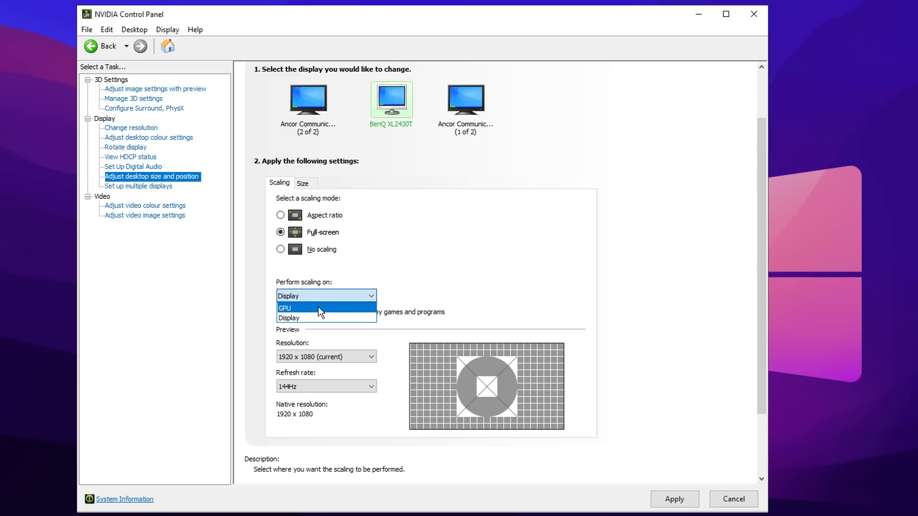
pyautogui.click(320, 311)
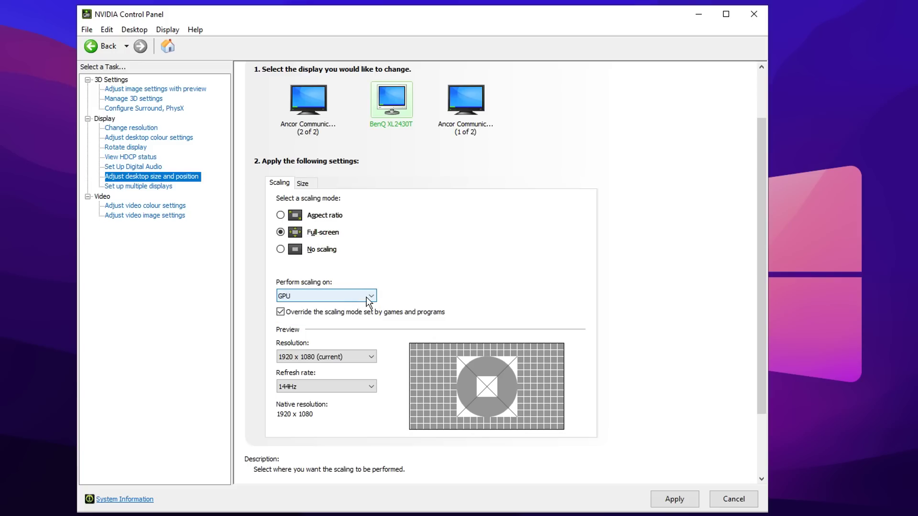
pyautogui.click(676, 498)
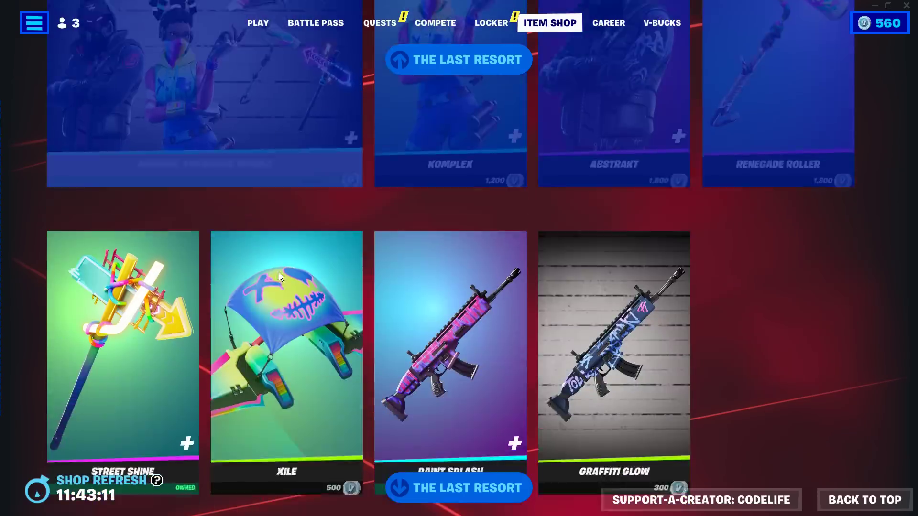
pyautogui.scroll(-1, 279, 273)
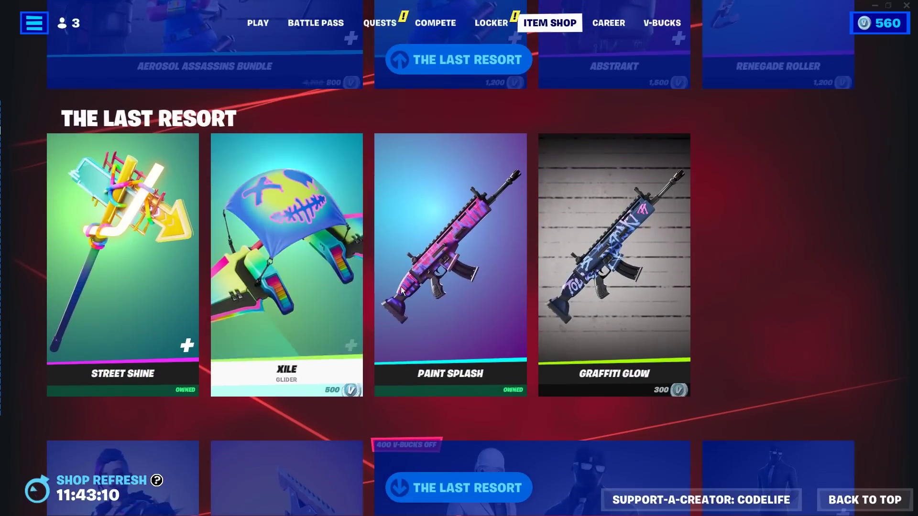
pyautogui.scroll(-1, 598, 293)
pyautogui.scroll(-1, 167, 260)
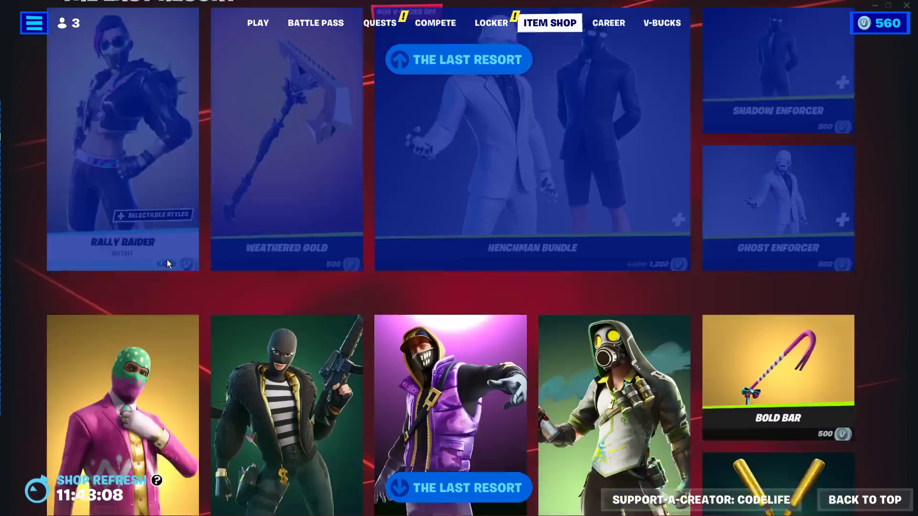
pyautogui.scroll(-1, 693, 287)
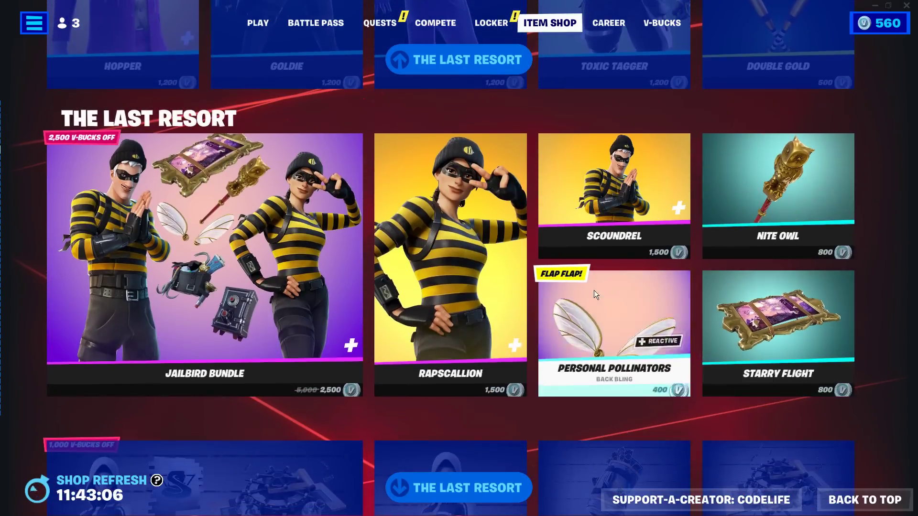
pyautogui.scroll(-1, 245, 258)
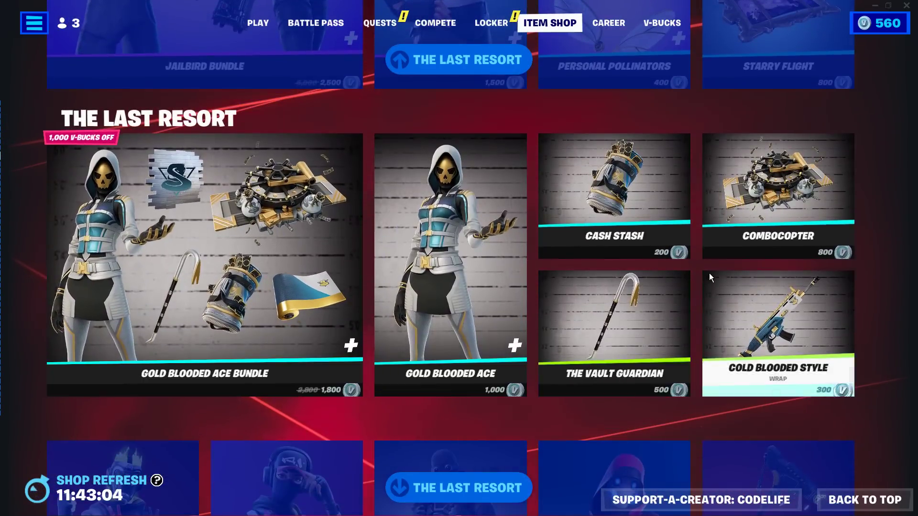